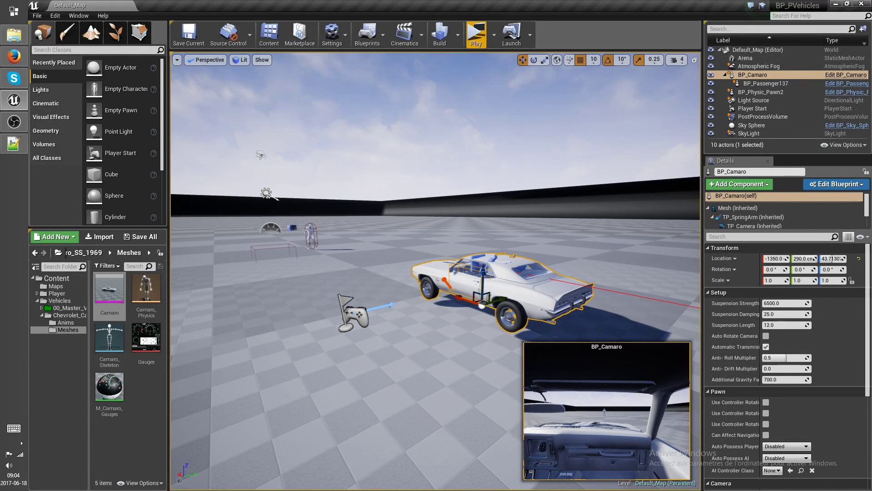
Collapse the Chevrolet_Camaro_SS_1969 folder in the project content and show its top-level assets.
{"action": "right_click_drag", "start_coordinate": [507, 243], "coordinate": [482, 220]}
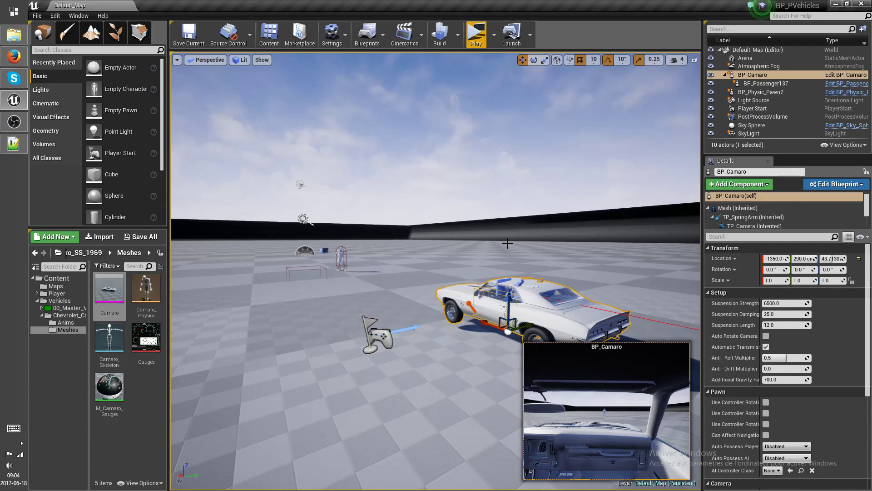
{"action": "left_click", "coordinate": [42, 315]}
{"action": "mouse_move", "coordinate": [428, 374]}
{"action": "right_mouse_down"}
{"action": "mouse_move", "coordinate": [422, 386]}
{"action": "mouse_move", "coordinate": [431, 380]}
{"action": "right_mouse_up"}
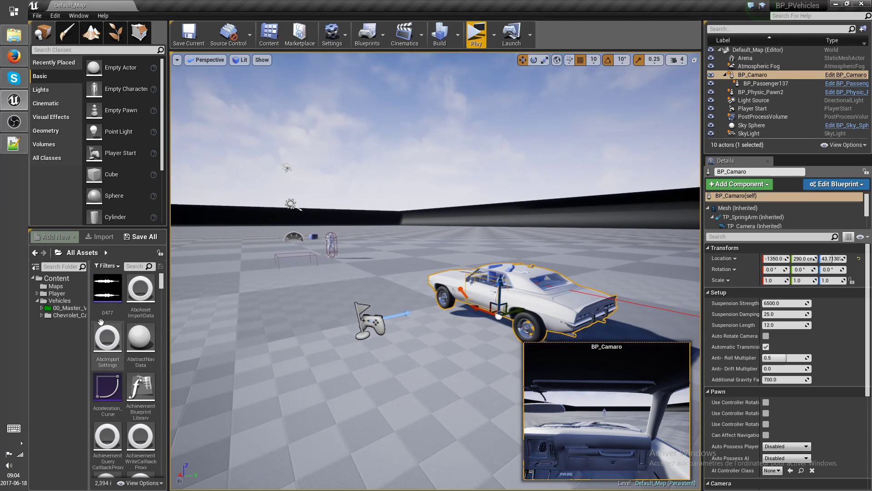
{"action": "left_click", "coordinate": [82, 316]}
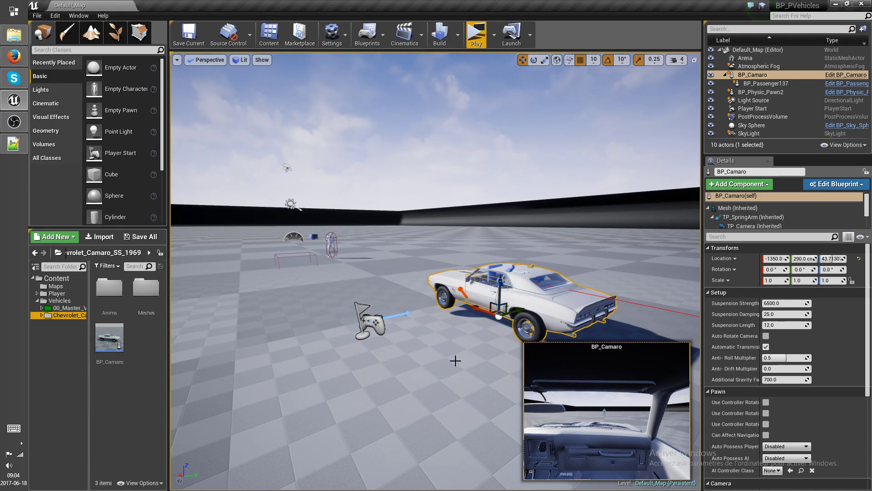
{"action": "right_click_drag", "start_coordinate": [456, 360], "coordinate": [451, 373]}
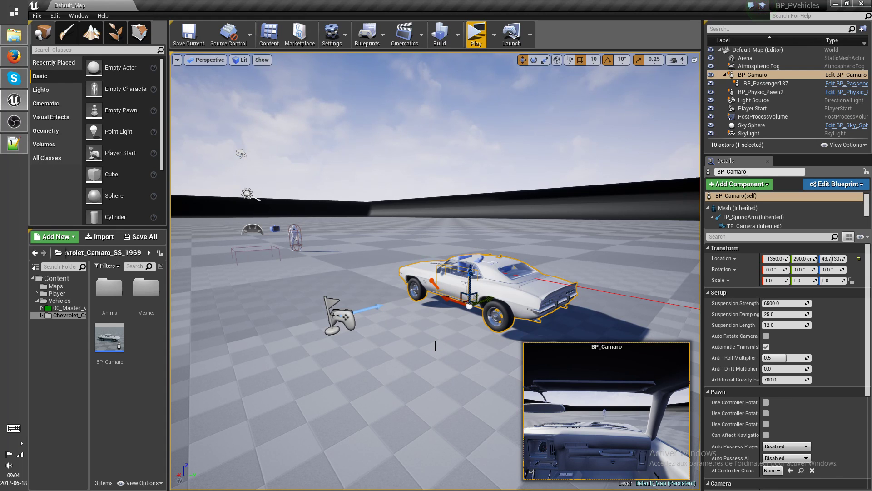
{"action": "mouse_move", "coordinate": [435, 344]}
{"action": "right_mouse_down"}
{"action": "mouse_move", "coordinate": [425, 342]}
{"action": "mouse_move", "coordinate": [439, 348]}
{"action": "right_mouse_up"}
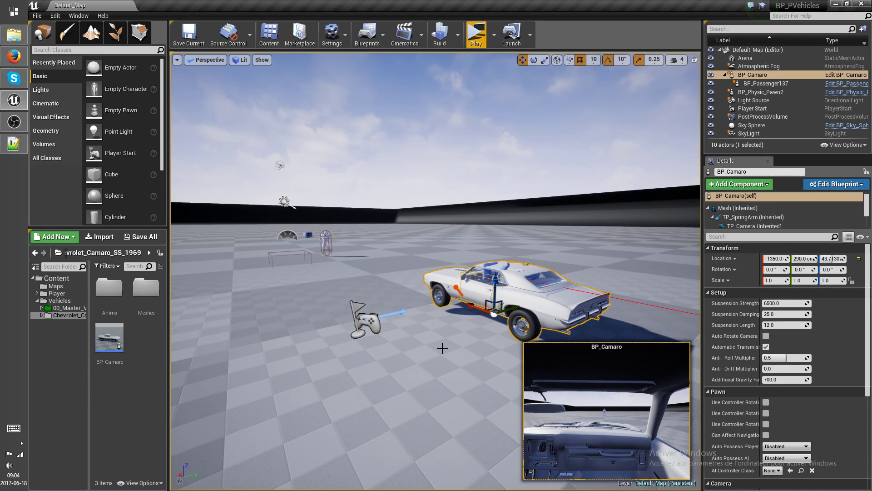
{"action": "mouse_move", "coordinate": [443, 348]}
{"action": "right_mouse_down"}
{"action": "mouse_move", "coordinate": [442, 361]}
{"action": "mouse_move", "coordinate": [442, 346]}
{"action": "right_mouse_up"}
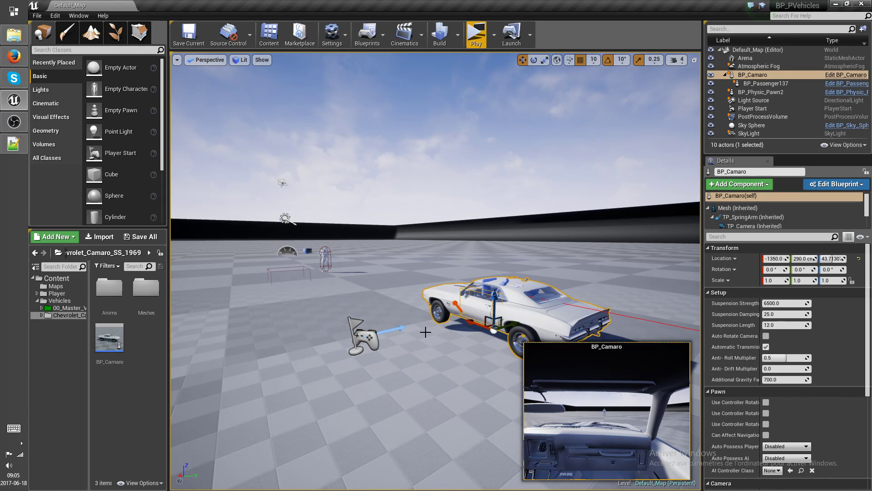
{"action": "right_click_drag", "start_coordinate": [424, 331], "coordinate": [441, 343]}
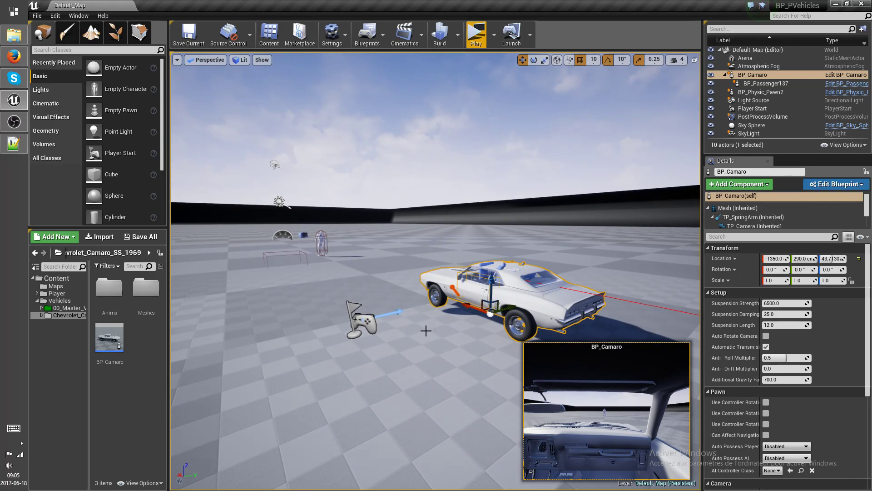
{"action": "key", "text": "alt+Tab"}
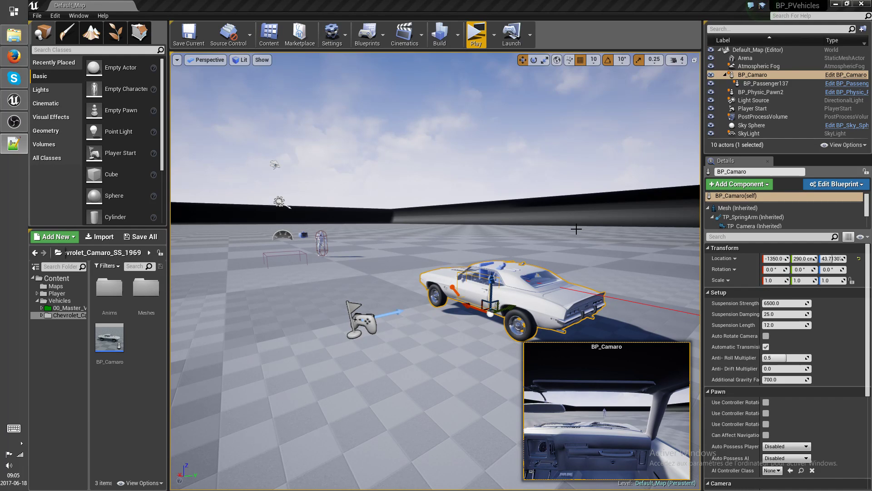
{"action": "right_click_drag", "start_coordinate": [514, 287], "coordinate": [524, 298]}
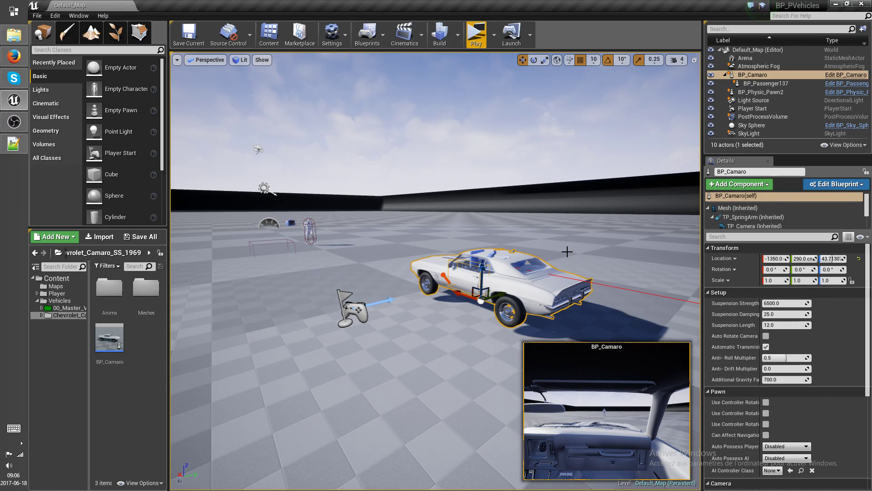
{"action": "mouse_move", "coordinate": [545, 207]}
{"action": "right_mouse_down"}
{"action": "mouse_move", "coordinate": [544, 236]}
{"action": "mouse_move", "coordinate": [543, 204]}
{"action": "right_mouse_up"}
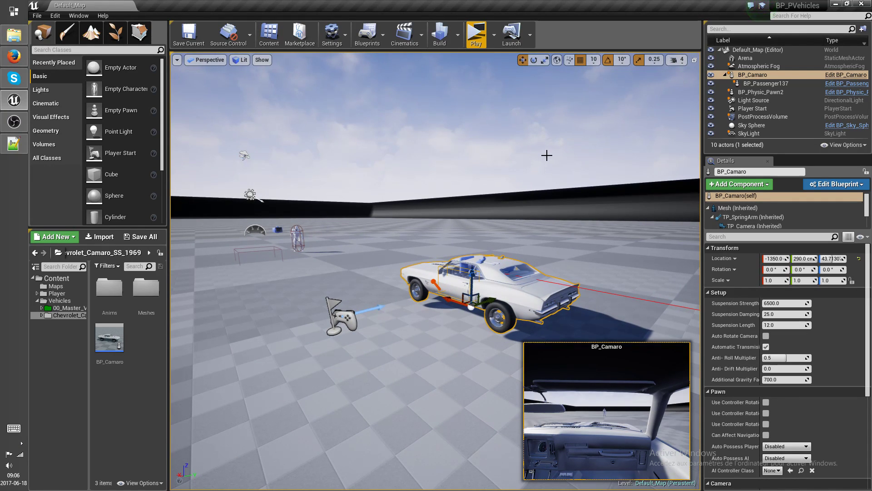
Inspect the character pawn up close and the Camaro from a wide view of the arena, selecting the Sky Sphere.
{"action": "right_click_drag", "start_coordinate": [544, 156], "coordinate": [487, 134]}
{"action": "key", "text": "w"}
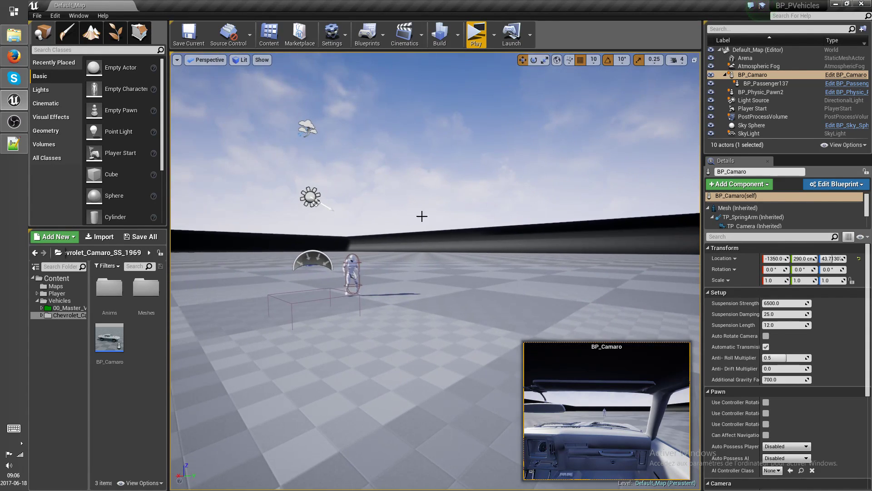
{"action": "left_click", "coordinate": [351, 268]}
{"action": "right_click_drag", "start_coordinate": [351, 268], "coordinate": [398, 335]}
{"action": "key", "text": "s"}
{"action": "mouse_move", "coordinate": [468, 216]}
{"action": "right_mouse_down"}
{"action": "mouse_move", "coordinate": [436, 203]}
{"action": "mouse_move", "coordinate": [468, 216]}
{"action": "right_mouse_up"}
{"action": "left_click", "coordinate": [511, 113]}
{"action": "right_click_drag", "start_coordinate": [511, 113], "coordinate": [492, 119]}
{"action": "key", "text": "s"}
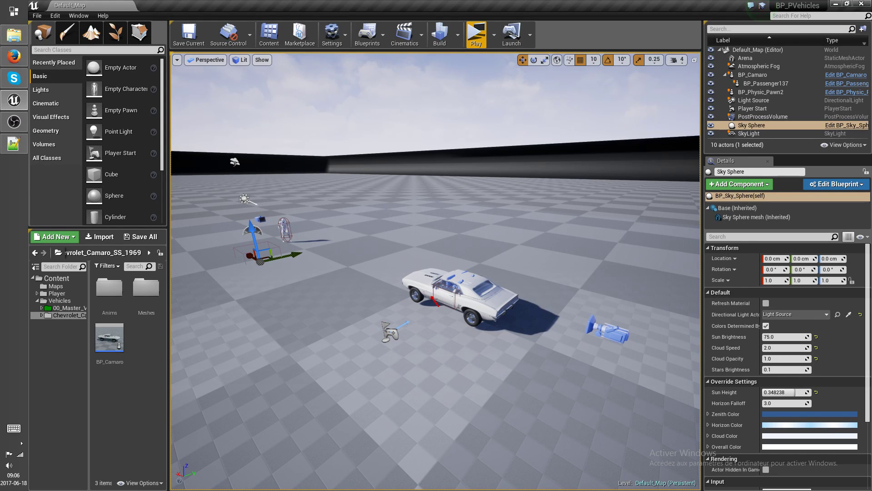
{"action": "right_click_drag", "start_coordinate": [491, 168], "coordinate": [448, 176]}
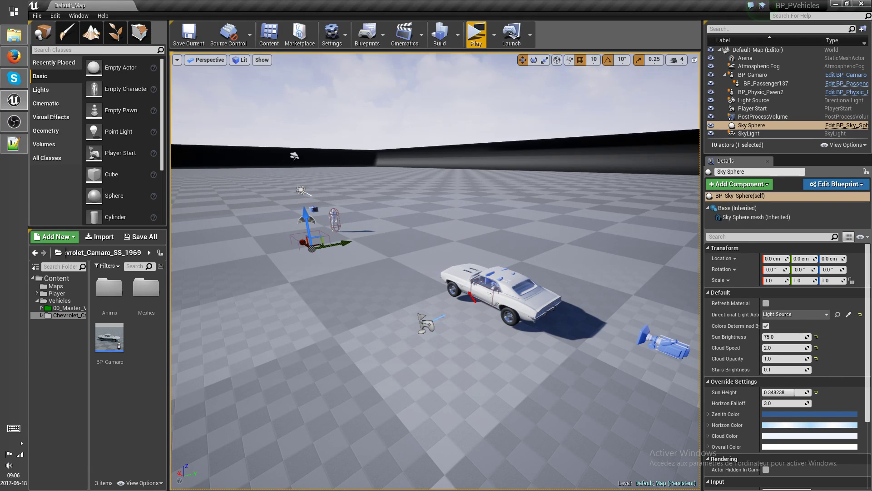
{"action": "right_click_drag", "start_coordinate": [399, 221], "coordinate": [416, 240]}
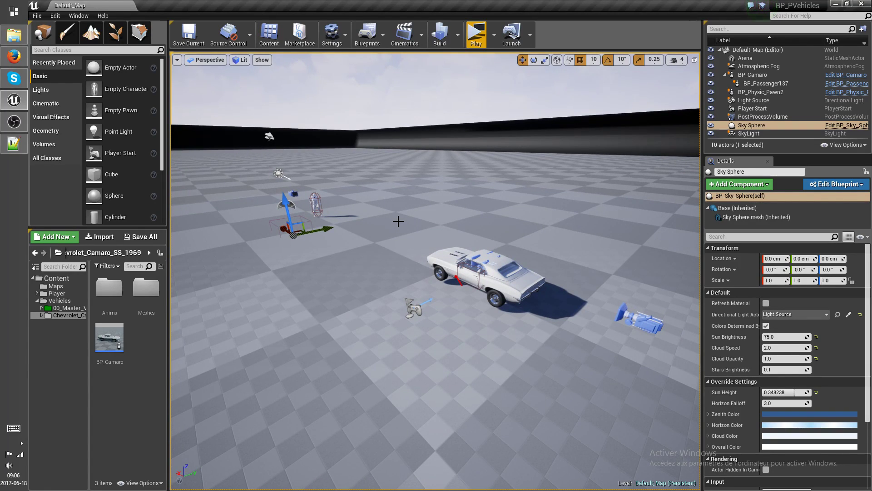
{"action": "right_click_drag", "start_coordinate": [399, 221], "coordinate": [382, 237]}
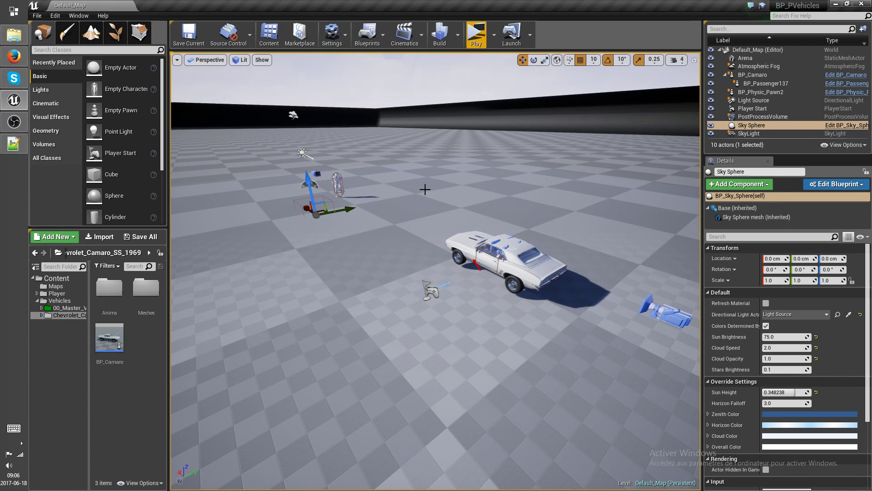
{"action": "right_click_drag", "start_coordinate": [425, 189], "coordinate": [386, 190]}
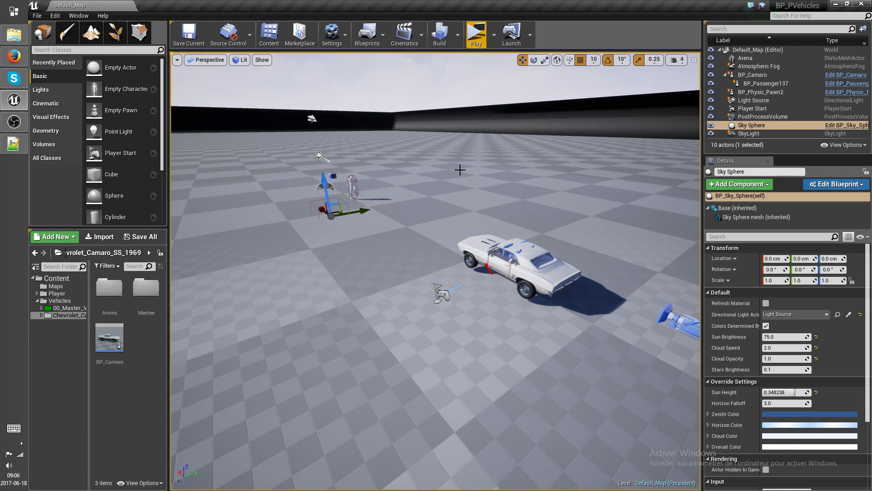
{"action": "right_click_drag", "start_coordinate": [469, 151], "coordinate": [458, 171]}
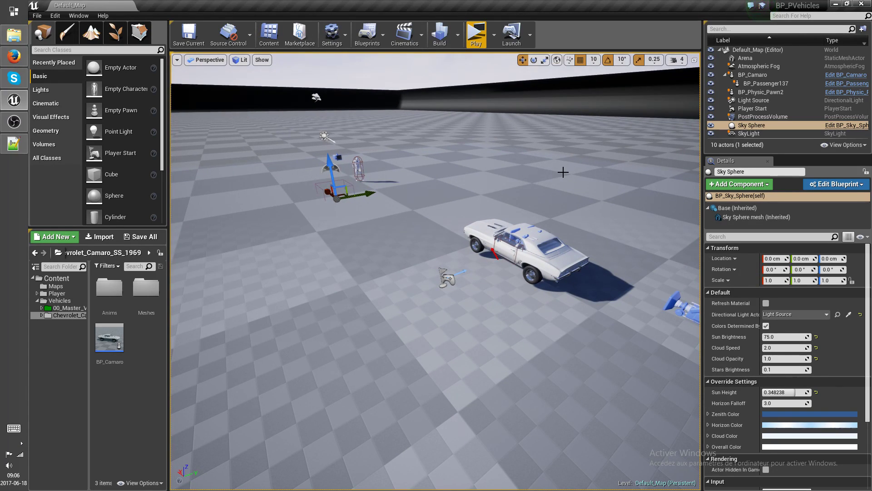
Play the level in a standalone preview, walk the character to the Camaro and enter it.
{"action": "left_click", "coordinate": [477, 37]}
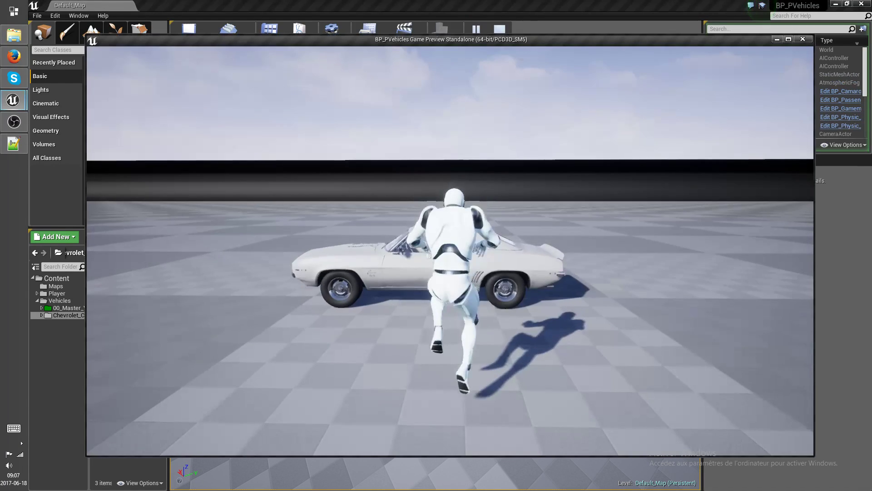
{"action": "key", "text": "s"}
{"action": "key", "text": "a"}
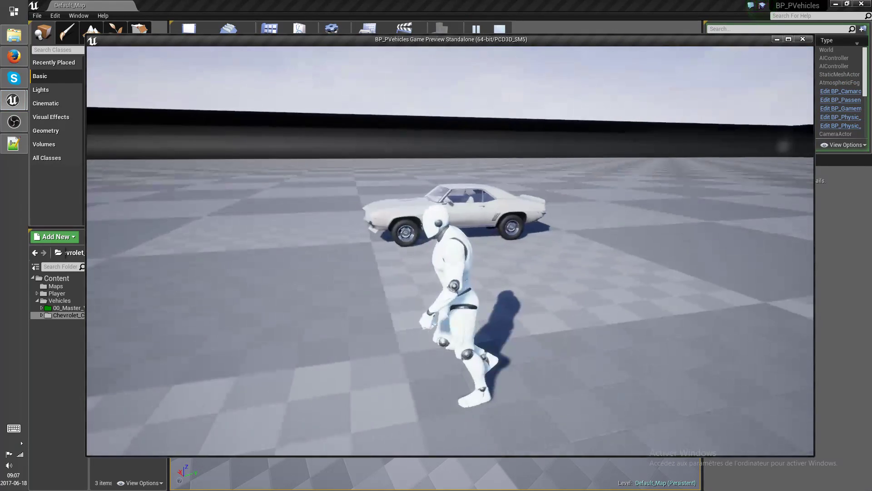
{"action": "key", "text": "w"}
{"action": "key", "text": "e"}
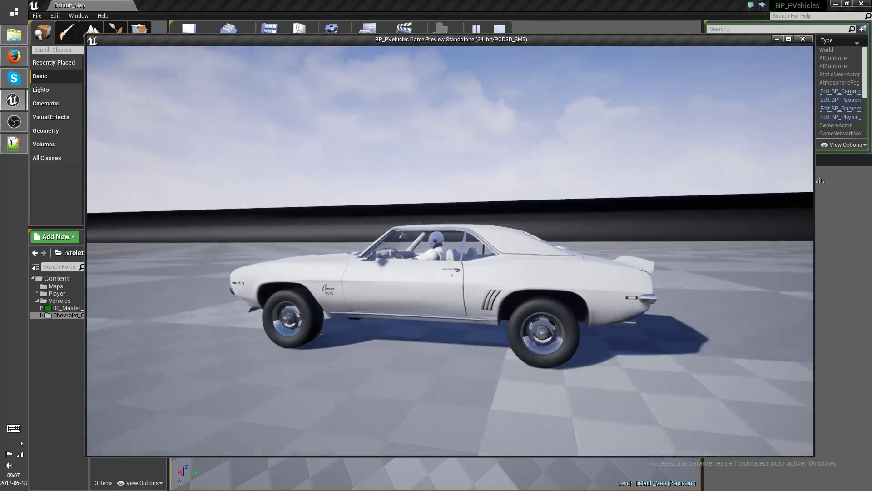
Test-drive the Camaro around the arena, steering both ways to check its drifting, skid marks and suspension.
{"action": "key", "text": "w"}
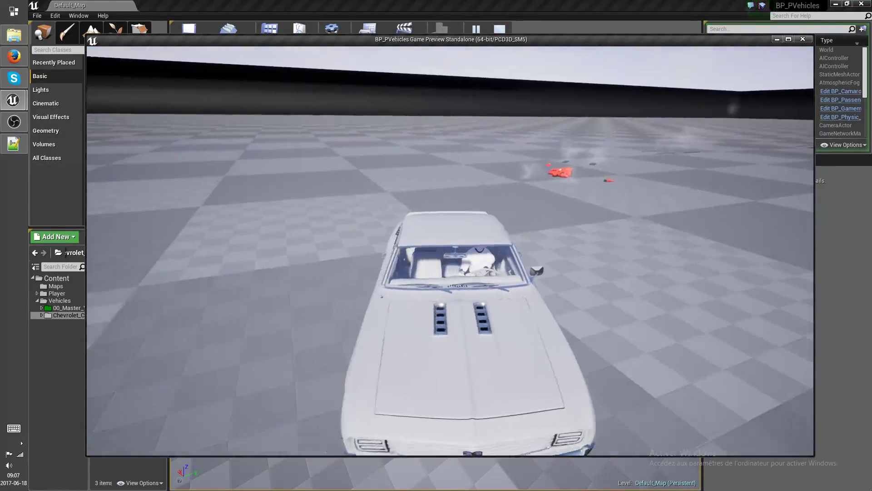
{"action": "key", "text": "a"}
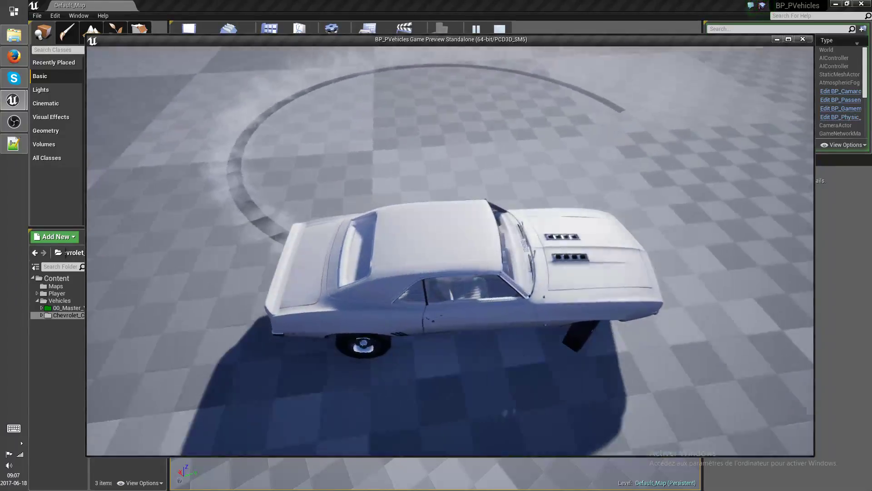
{"action": "key", "text": "a"}
{"action": "key", "text": "a"}
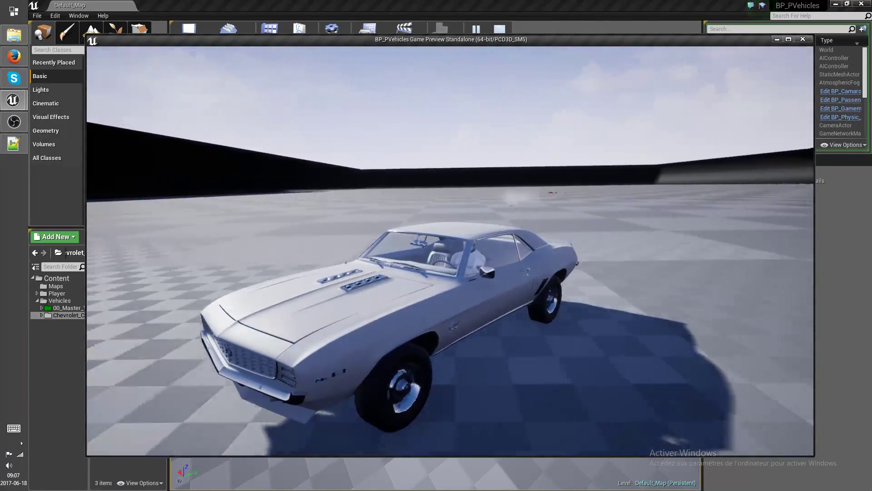
{"action": "key", "text": "a"}
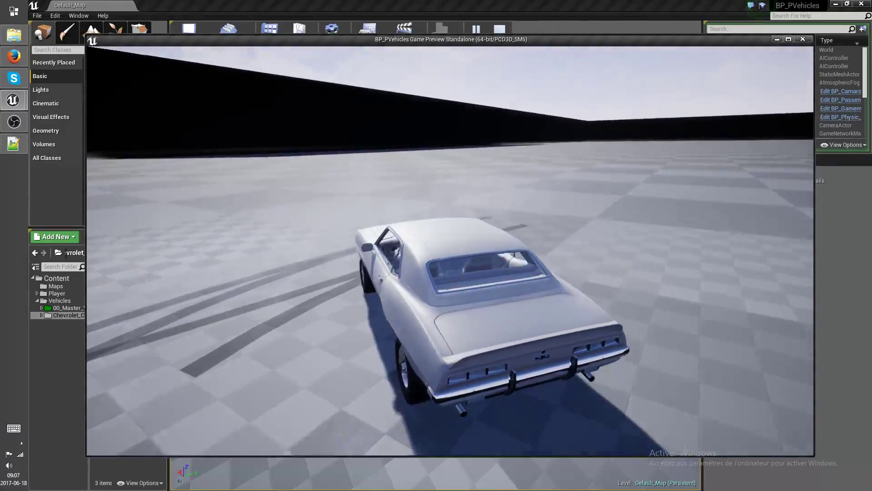
{"action": "key", "text": "d"}
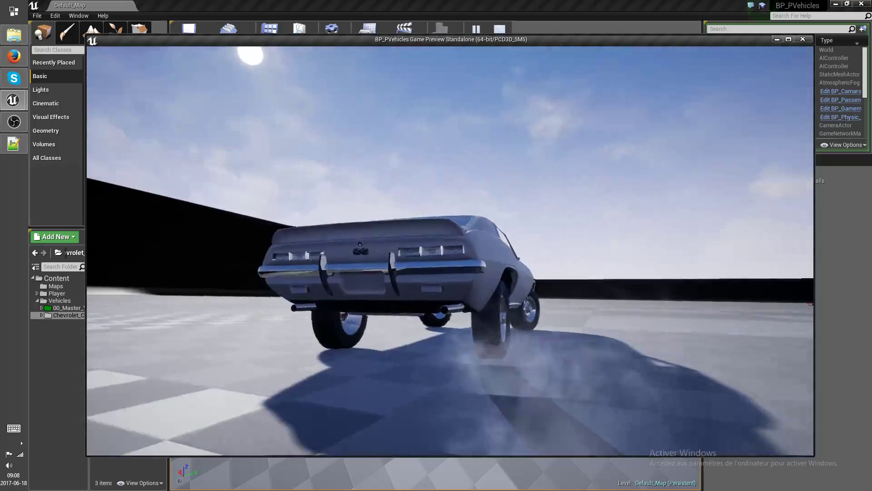
{"action": "key", "text": "d"}
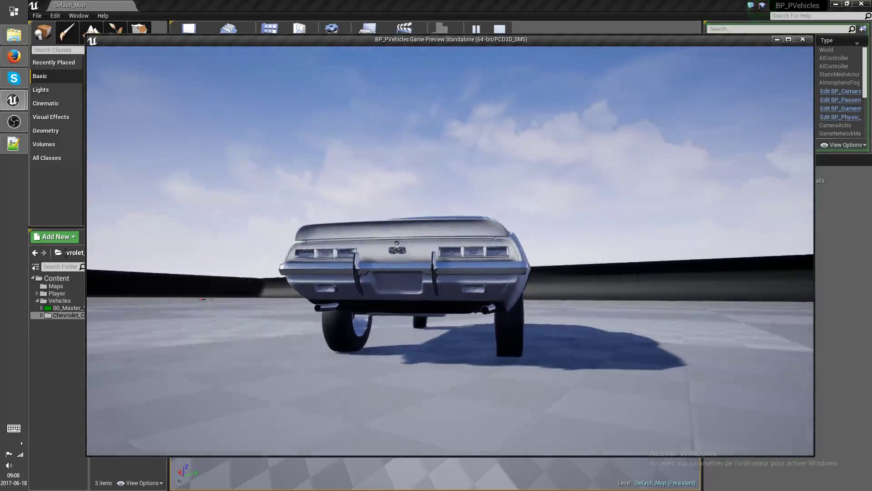
{"action": "key", "text": "w"}
{"action": "key", "text": "a"}
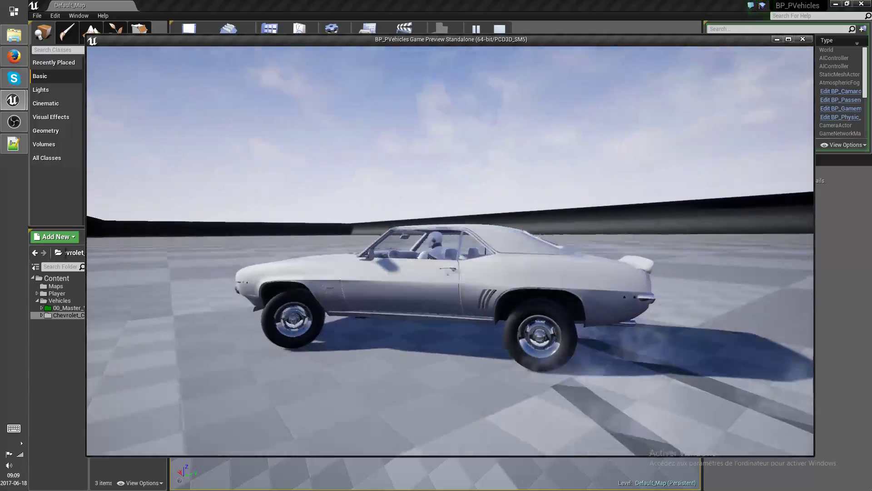
Get the character out of the Camaro, walk away from it and end the play session.
{"action": "key", "text": "f"}
{"action": "key", "text": "s"}
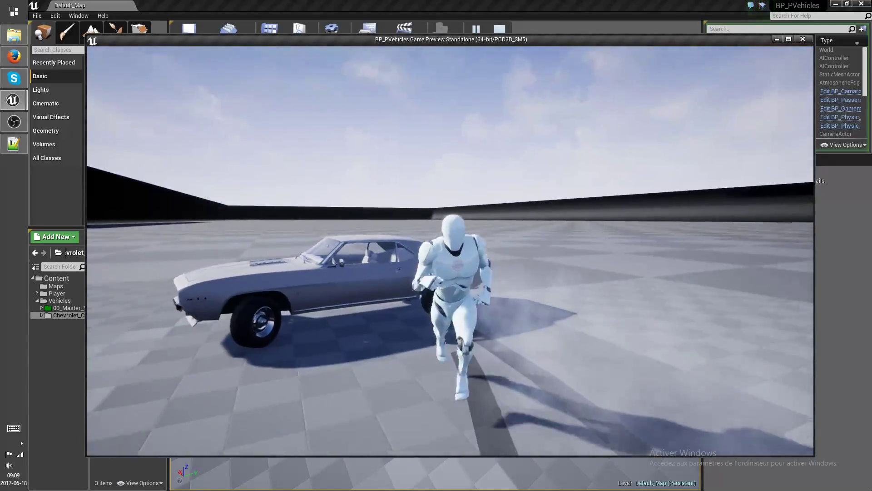
{"action": "key", "text": "Escape"}
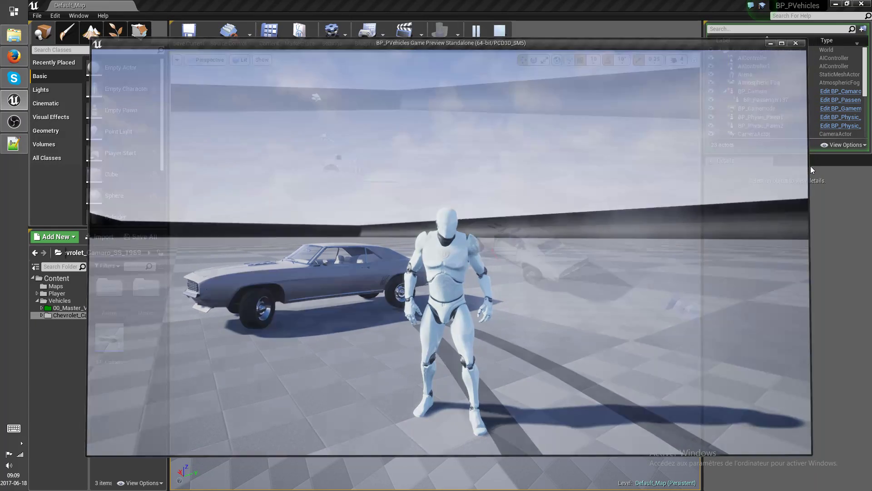
Select the BP_Physic_Pawn2 character standing beyond the Camaro in the level.
{"action": "right_click_drag", "start_coordinate": [512, 275], "coordinate": [335, 244]}
{"action": "key", "text": "s"}
{"action": "key", "text": "w"}
{"action": "left_click", "coordinate": [385, 212]}
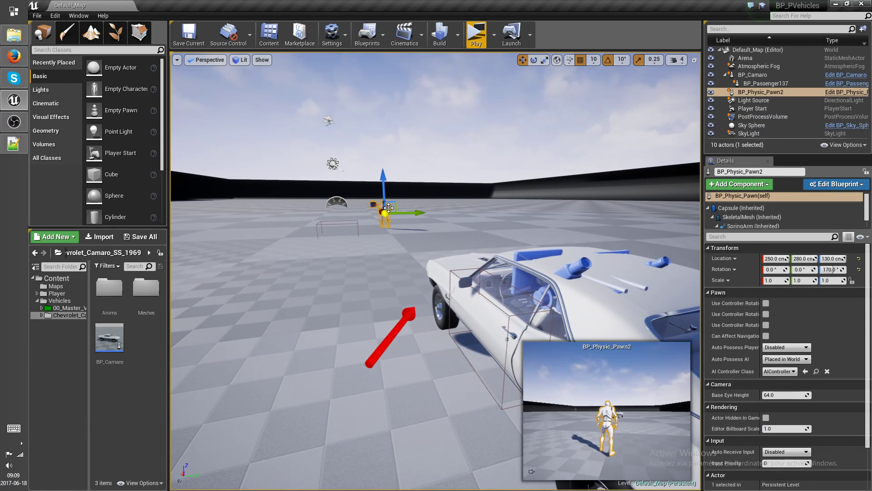
{"action": "right_click_drag", "start_coordinate": [427, 235], "coordinate": [423, 256]}
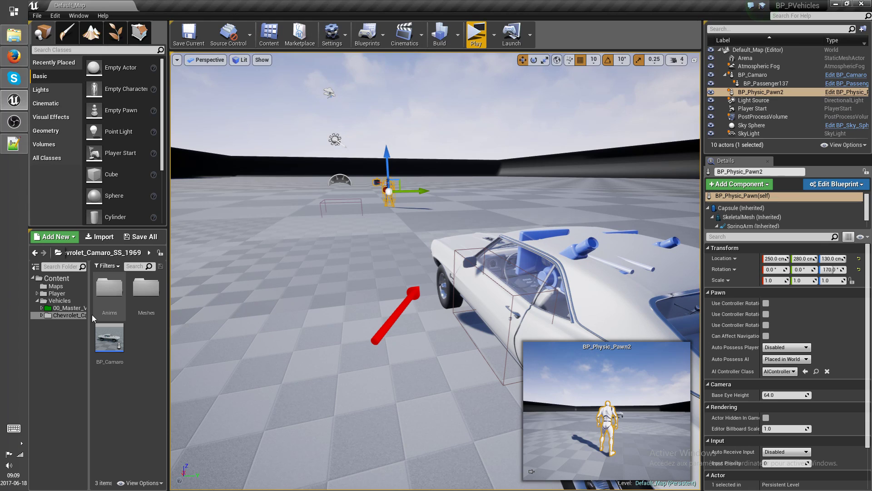
Open the BP_Master_Vehicle blueprint from the 00_Master_Vehicle folder and view its Detect Drifting graph.
{"action": "left_click", "coordinate": [77, 308]}
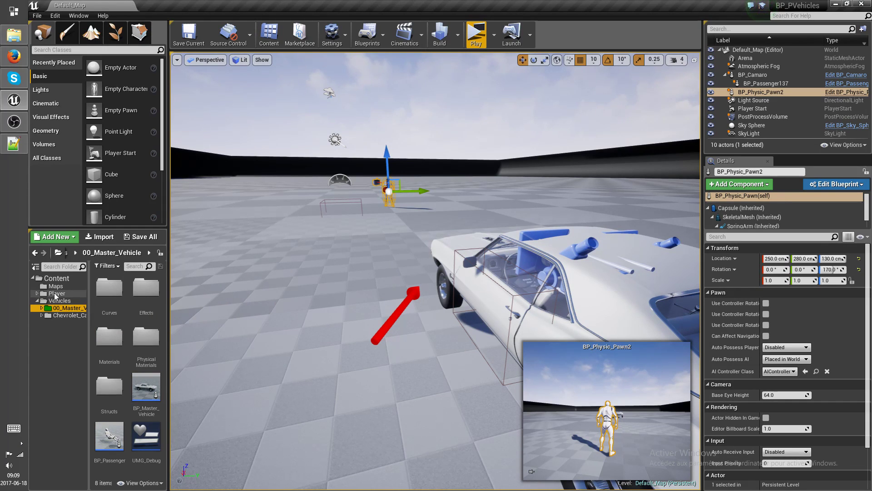
{"action": "right_click_drag", "start_coordinate": [278, 337], "coordinate": [332, 355]}
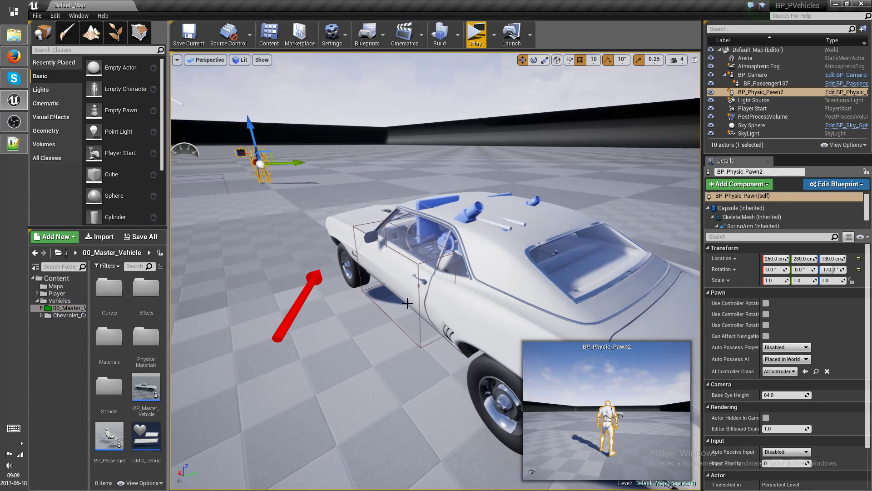
{"action": "double_click", "coordinate": [145, 391]}
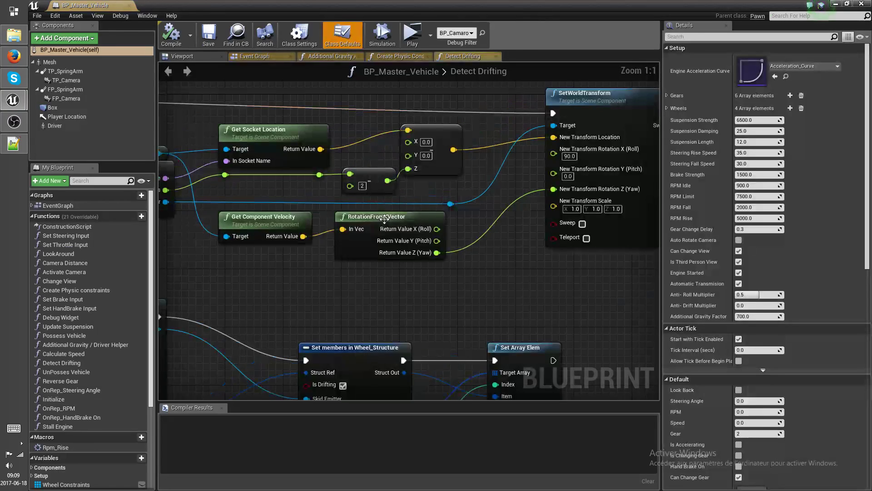
{"action": "scroll", "coordinate": [495, 275], "scroll_direction": "down", "scroll_amount": 3}
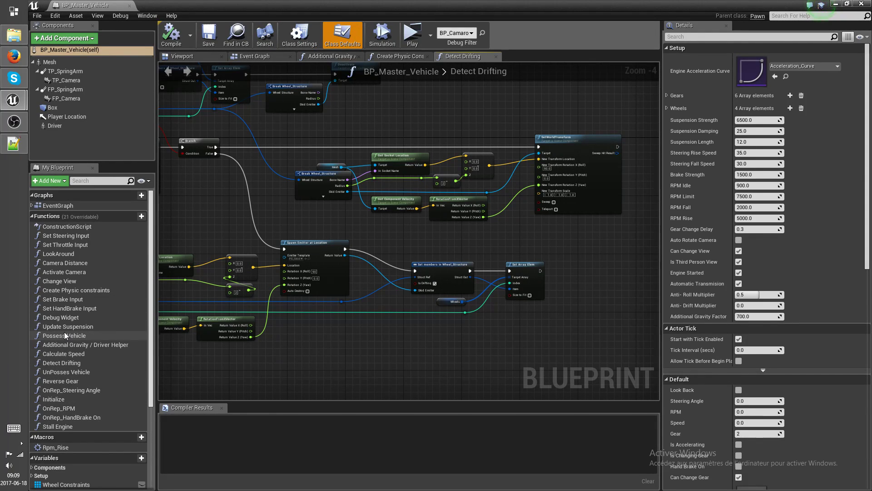
Open the UnPosses Vehicle function graph and select the nodes from Cast To BP_Physic_Pawn through Trigger Ragdoll.
{"action": "double_click", "coordinate": [60, 372]}
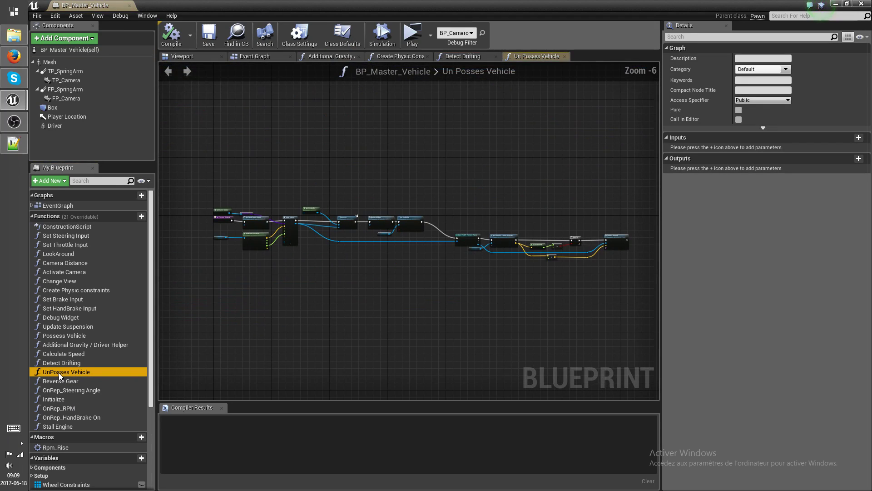
{"action": "scroll", "coordinate": [393, 240], "scroll_direction": "up", "scroll_amount": 6}
{"action": "right_click_drag", "start_coordinate": [547, 284], "coordinate": [458, 273]}
{"action": "scroll", "coordinate": [506, 300], "scroll_direction": "down", "scroll_amount": 4}
{"action": "right_click_drag", "start_coordinate": [649, 314], "coordinate": [604, 314]}
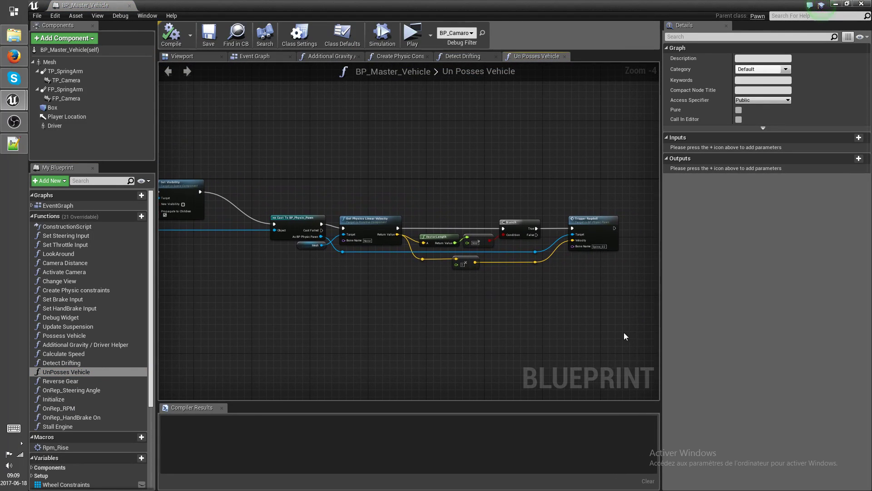
{"action": "left_click_drag", "start_coordinate": [625, 335], "coordinate": [274, 144]}
{"action": "right_click_drag", "start_coordinate": [226, 273], "coordinate": [325, 271]}
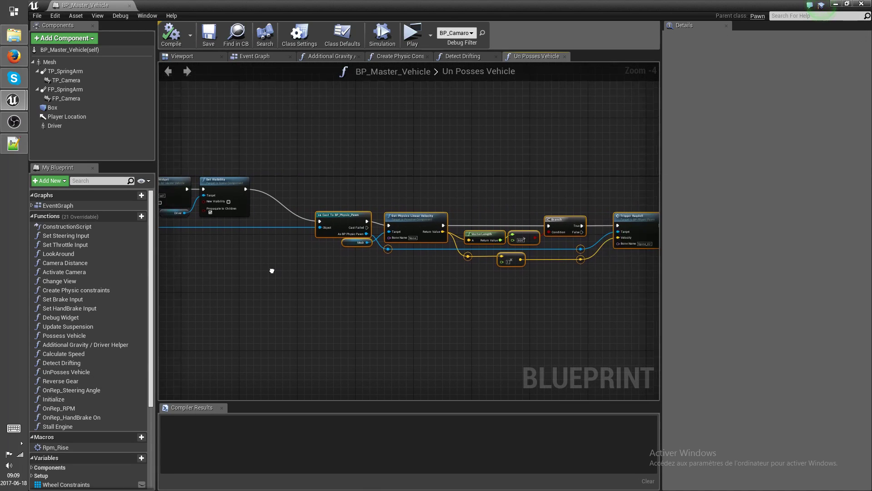
Examine the Possess, Debug Widget and Set Visibility nodes that precede the cast in the UnPosses Vehicle graph.
{"action": "scroll", "coordinate": [352, 228], "scroll_direction": "up", "scroll_amount": 3}
{"action": "right_click_drag", "start_coordinate": [379, 183], "coordinate": [655, 192]}
{"action": "scroll", "coordinate": [376, 191], "scroll_direction": "down", "scroll_amount": 3}
{"action": "scroll", "coordinate": [536, 214], "scroll_direction": "up", "scroll_amount": 2}
{"action": "scroll", "coordinate": [415, 203], "scroll_direction": "up", "scroll_amount": 1}
{"action": "scroll", "coordinate": [543, 185], "scroll_direction": "down", "scroll_amount": 2}
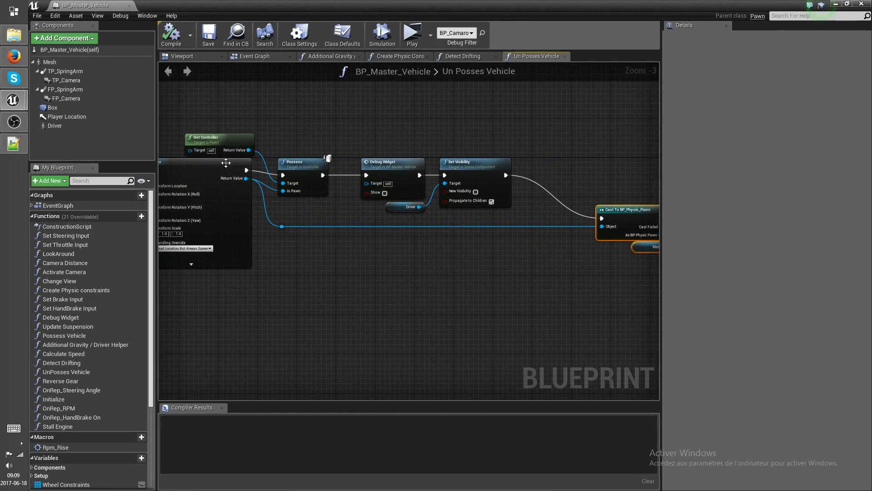
Trace the velocity check from Cast To BP_Physic_Pawn through the Branch to Trigger Ragdoll, then close the blueprint editor.
{"action": "right_click_drag", "start_coordinate": [563, 265], "coordinate": [284, 252]}
{"action": "scroll", "coordinate": [438, 234], "scroll_direction": "up", "scroll_amount": 2}
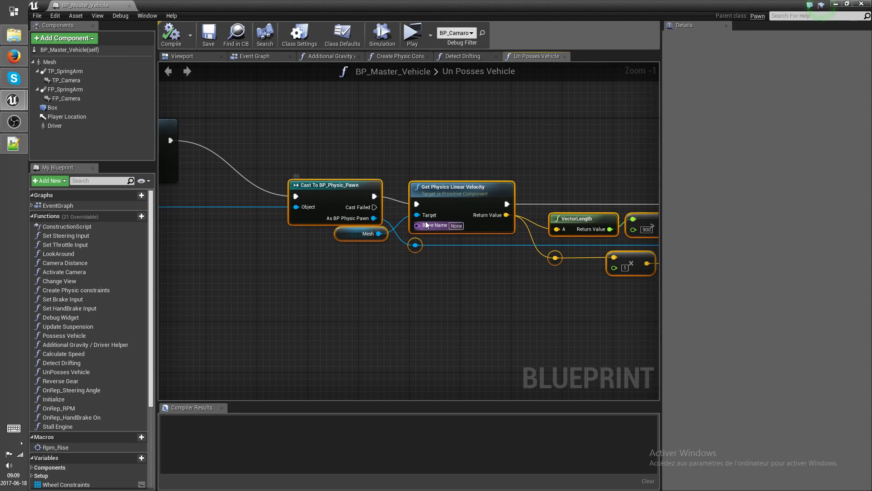
{"action": "right_click_drag", "start_coordinate": [497, 272], "coordinate": [321, 260]}
{"action": "scroll", "coordinate": [312, 261], "scroll_direction": "down", "scroll_amount": 1}
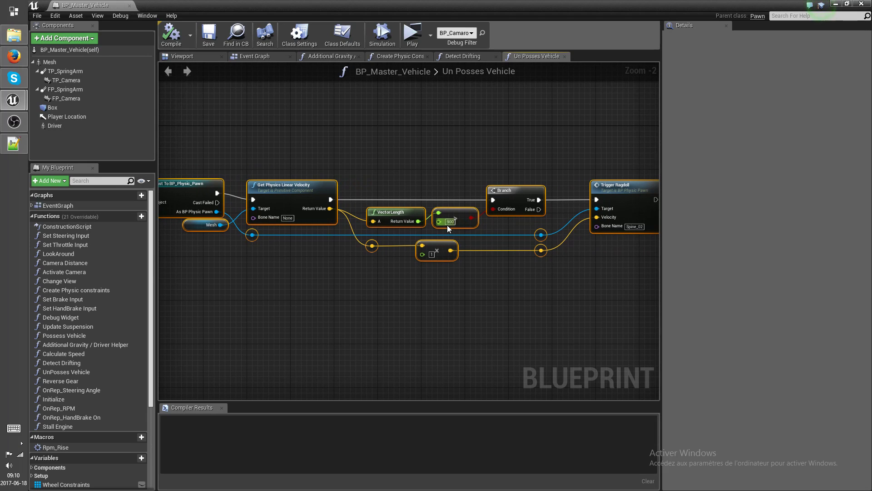
{"action": "right_click_drag", "start_coordinate": [503, 253], "coordinate": [335, 257]}
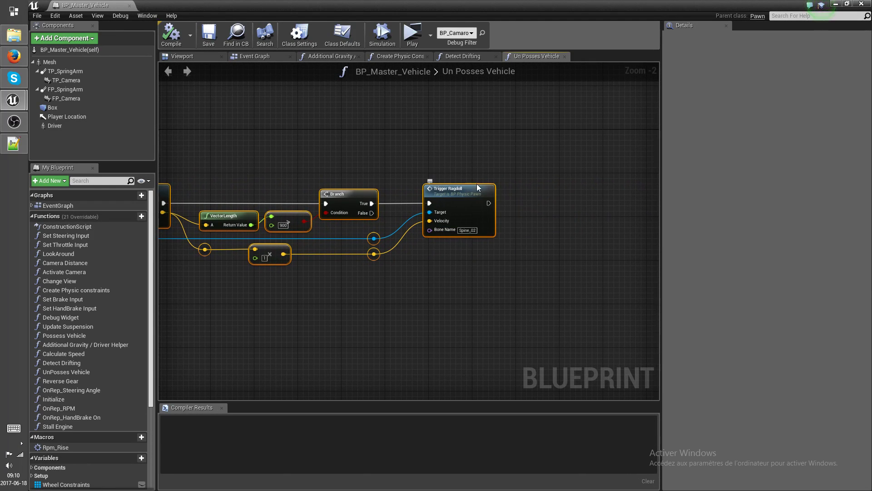
{"action": "scroll", "coordinate": [509, 176], "scroll_direction": "down", "scroll_amount": 2}
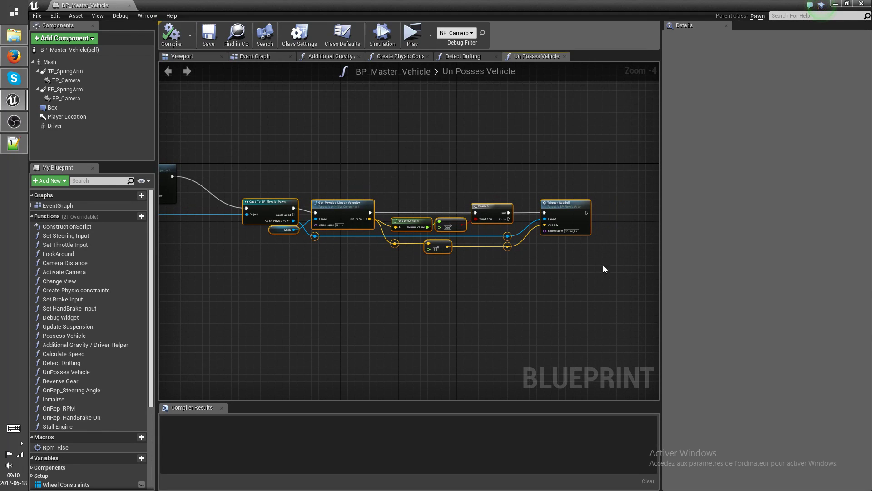
{"action": "left_click_drag", "start_coordinate": [627, 312], "coordinate": [287, 159]}
{"action": "right_click_drag", "start_coordinate": [272, 160], "coordinate": [224, 158]}
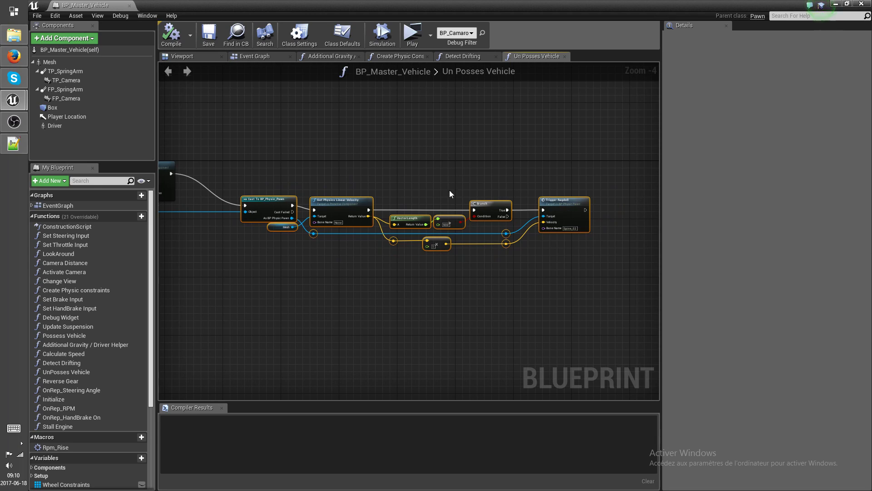
{"action": "left_click", "coordinate": [861, 4]}
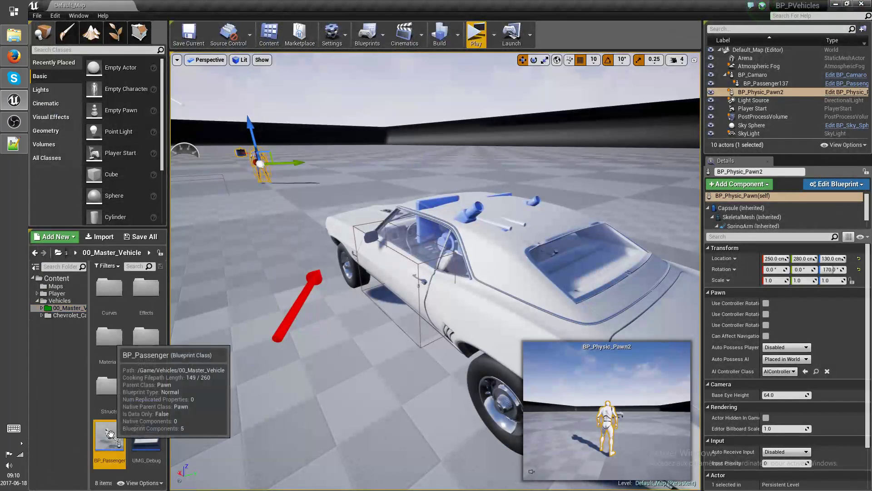
{"action": "right_click_drag", "start_coordinate": [353, 386], "coordinate": [432, 390]}
{"action": "key", "text": "s"}
{"action": "key", "text": "a"}
{"action": "right_click_drag", "start_coordinate": [378, 363], "coordinate": [356, 389]}
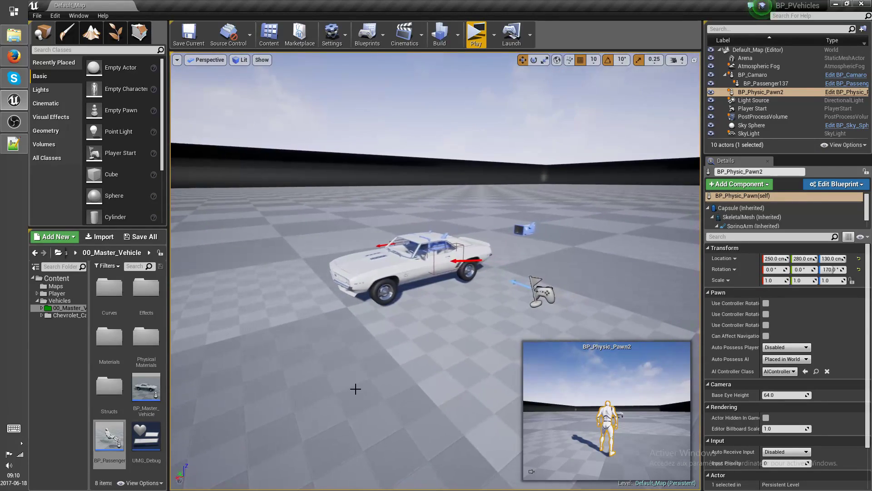
Open the Project Settings and search for "max angular" to check the Max Angular Velocity setting.
{"action": "left_click", "coordinate": [345, 39]}
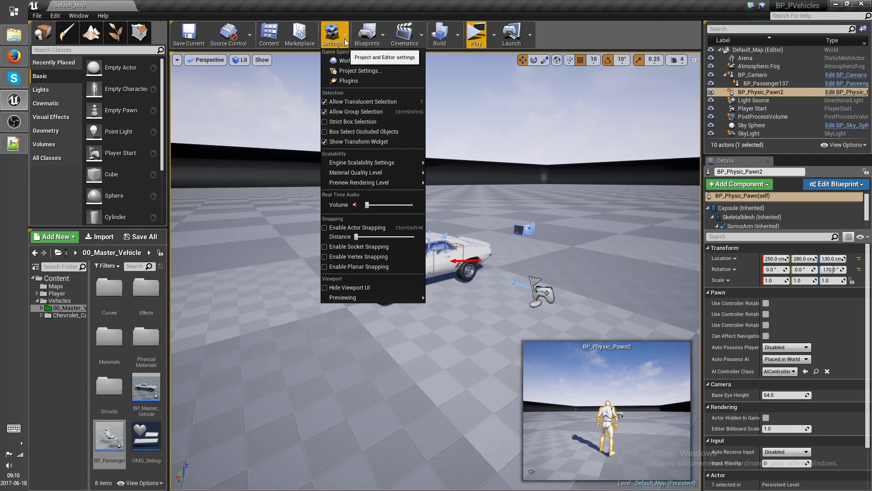
{"action": "left_click", "coordinate": [377, 72]}
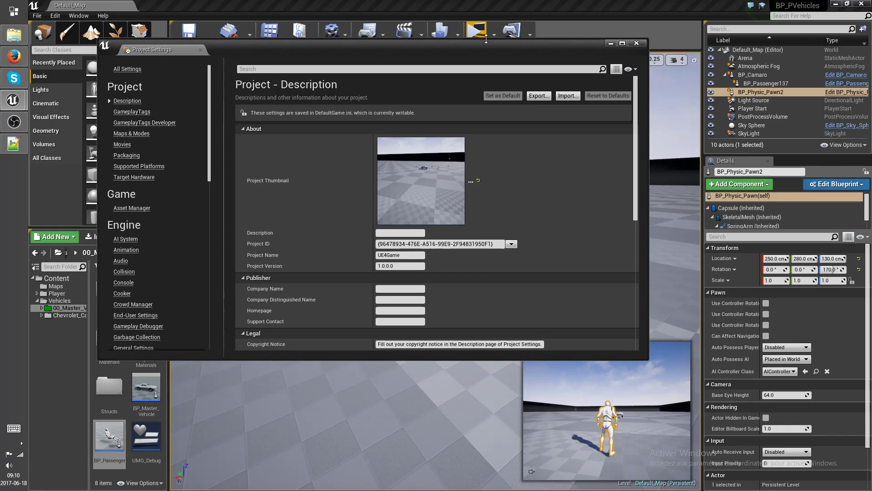
{"action": "left_click_drag", "start_coordinate": [481, 55], "coordinate": [509, 53]}
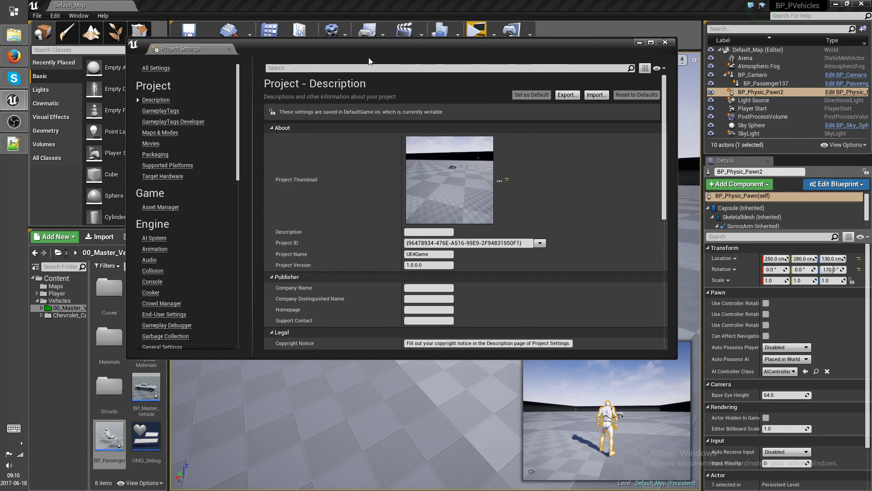
{"action": "left_click", "coordinate": [314, 68]}
{"action": "left_click", "coordinate": [320, 67]}
{"action": "type", "text": "max"}
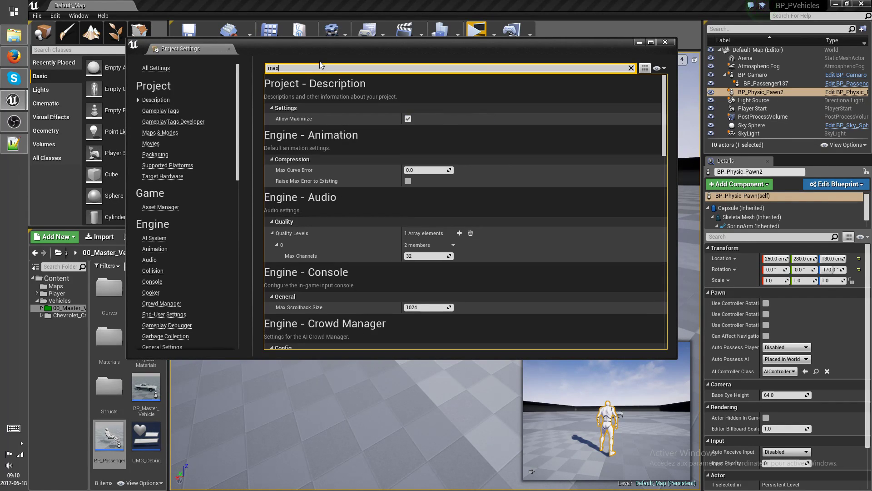
{"action": "type", "text": " angular"}
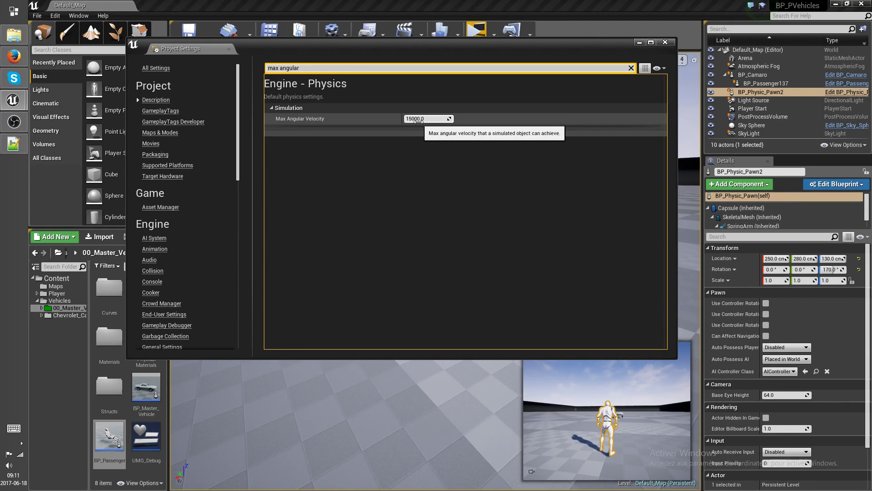
Clear the settings search, look through the project's Description page and close the Project Settings.
{"action": "left_click", "coordinate": [631, 68]}
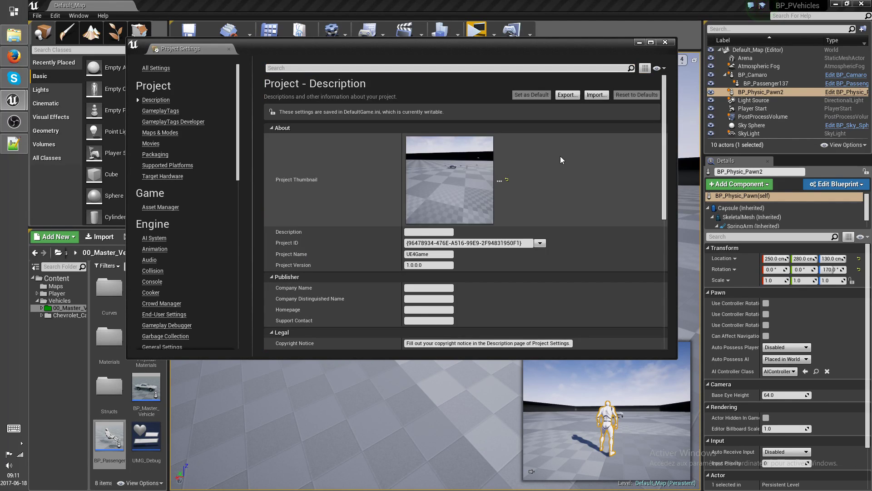
{"action": "scroll", "coordinate": [562, 155], "scroll_direction": "down", "scroll_amount": 10}
{"action": "scroll", "coordinate": [564, 159], "scroll_direction": "up", "scroll_amount": 10}
{"action": "scroll", "coordinate": [572, 164], "scroll_direction": "down", "scroll_amount": 3}
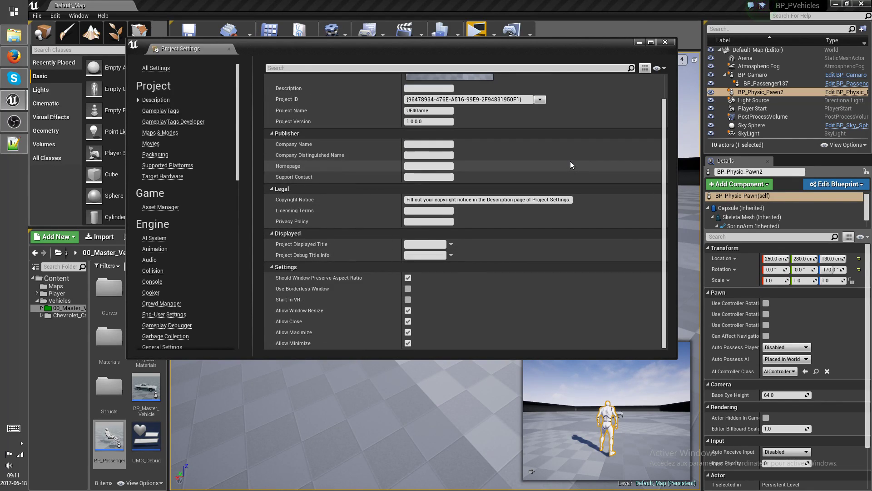
{"action": "scroll", "coordinate": [569, 157], "scroll_direction": "up", "scroll_amount": 3}
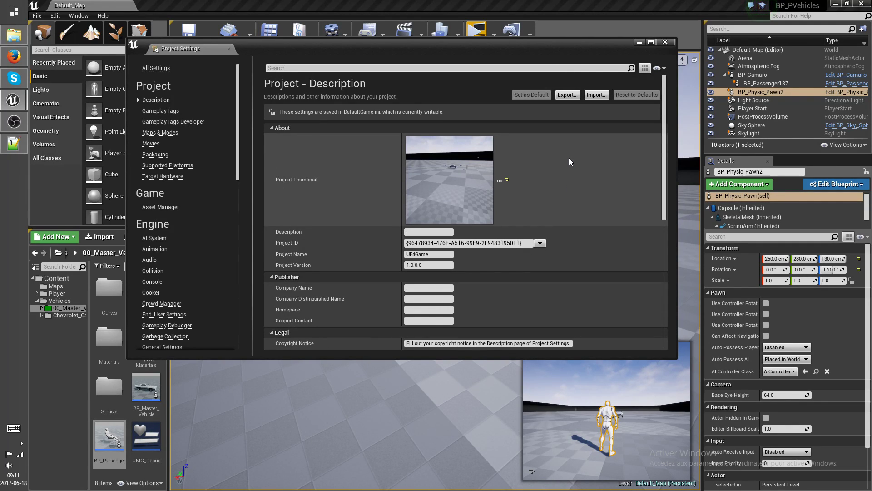
{"action": "left_click", "coordinate": [664, 42]}
Inspect the Camaro in the level from its side and rear, ending close to the car's left side.
{"action": "right_click_drag", "start_coordinate": [561, 189], "coordinate": [516, 166]}
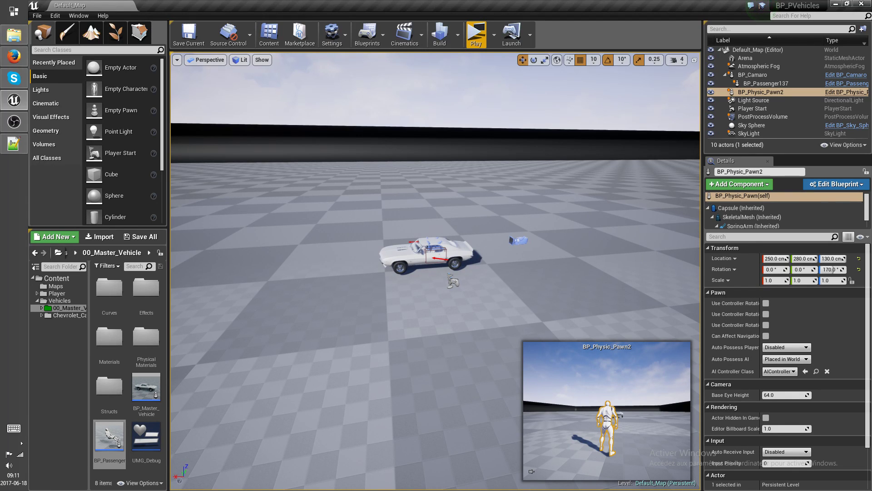
{"action": "right_click_drag", "start_coordinate": [505, 226], "coordinate": [522, 224]}
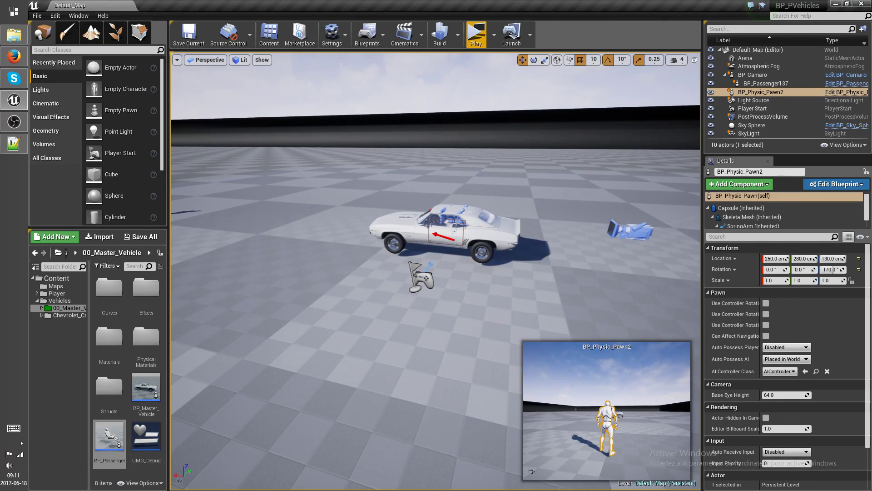
{"action": "key", "text": "alt+Tab"}
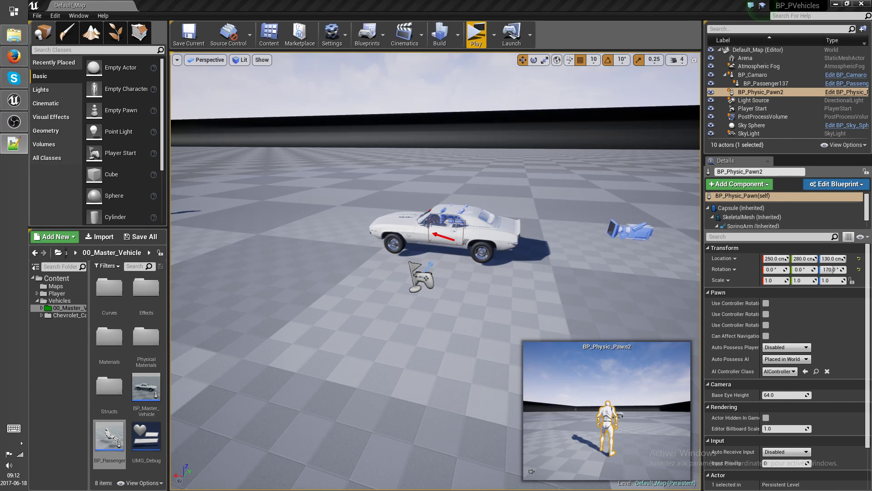
{"action": "mouse_move", "coordinate": [600, 250]}
{"action": "right_mouse_down"}
{"action": "mouse_move", "coordinate": [513, 227]}
{"action": "mouse_move", "coordinate": [514, 250]}
{"action": "mouse_move", "coordinate": [359, 248]}
{"action": "mouse_move", "coordinate": [606, 263]}
{"action": "right_mouse_up"}
{"action": "key", "text": "d"}
{"action": "key", "text": "a"}
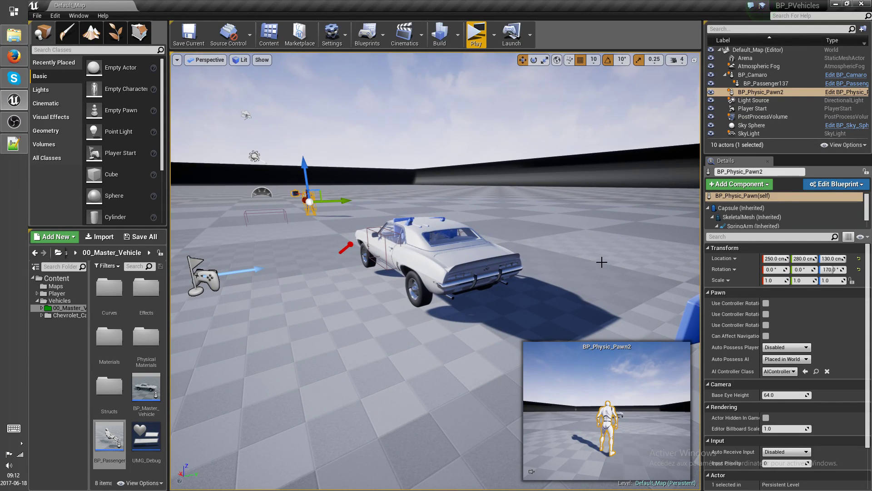
{"action": "right_click_drag", "start_coordinate": [602, 262], "coordinate": [638, 270]}
{"action": "key", "text": "s"}
{"action": "key", "text": "w"}
{"action": "key", "text": "w"}
{"action": "key", "text": "d"}
{"action": "key", "text": "a"}
{"action": "key", "text": "d"}
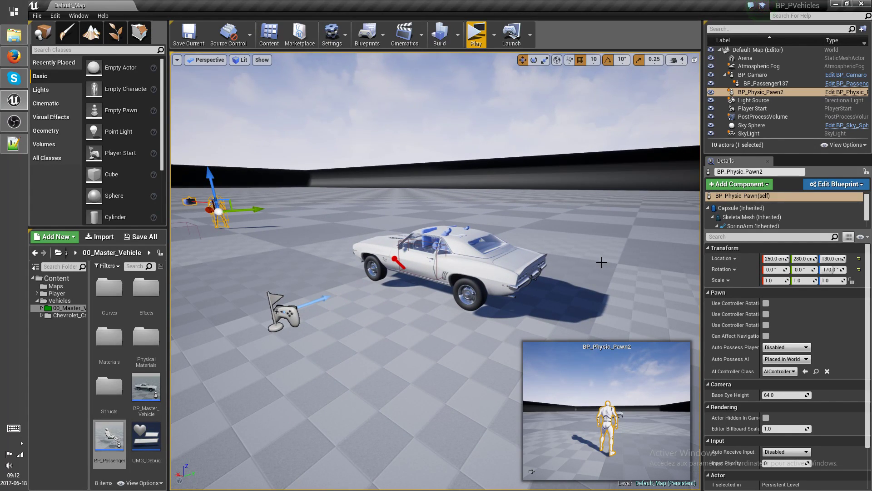
{"action": "left_click_drag", "start_coordinate": [602, 262], "coordinate": [510, 282], "text": "alt"}
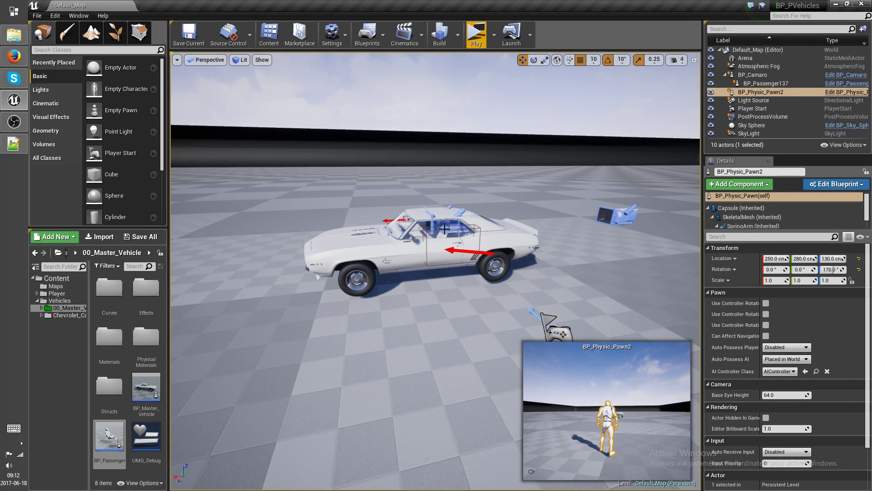
{"action": "right_click_drag", "start_coordinate": [502, 242], "coordinate": [393, 242]}
{"action": "key", "text": "d"}
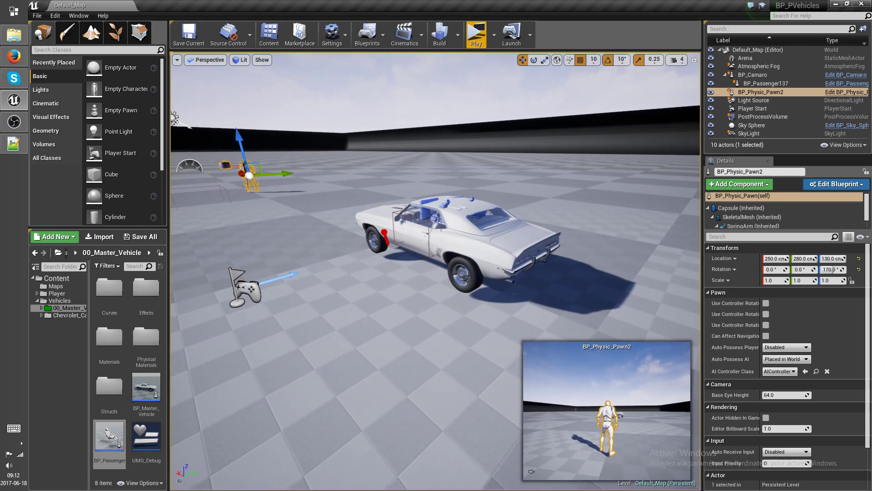
{"action": "right_click_drag", "start_coordinate": [553, 242], "coordinate": [500, 257]}
{"action": "key", "text": "d"}
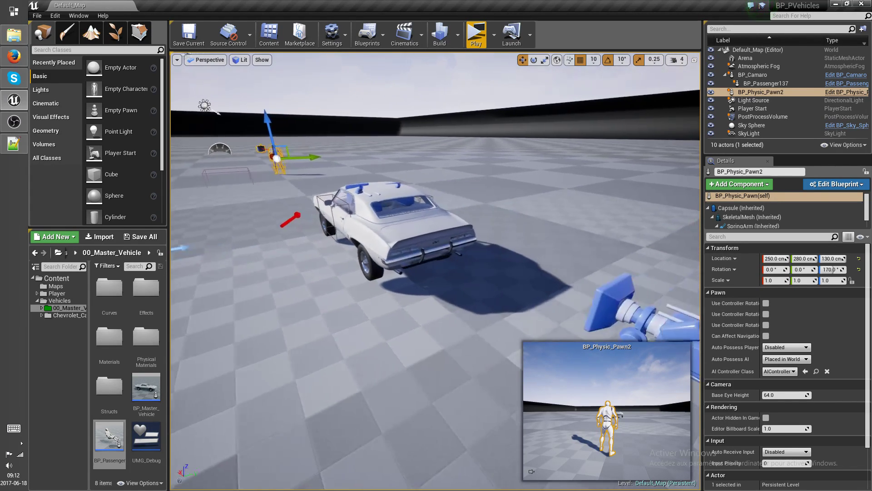
{"action": "left_click_drag", "start_coordinate": [468, 251], "coordinate": [428, 258], "text": "alt"}
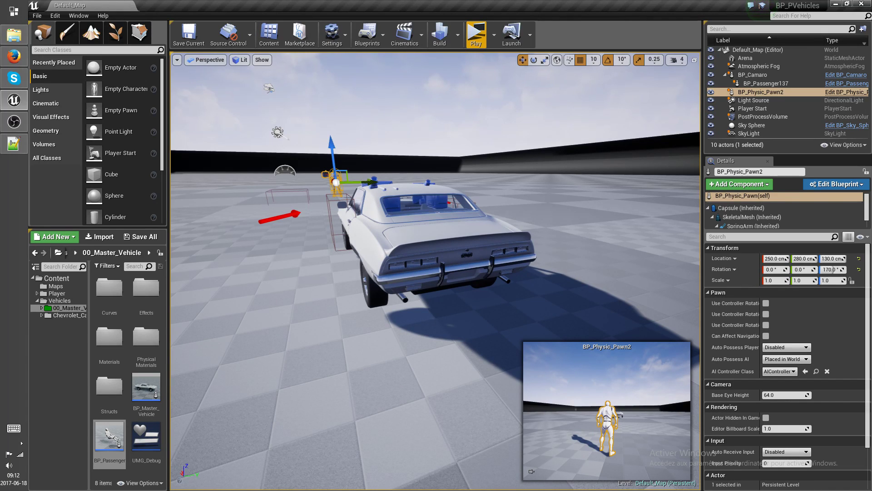
{"action": "right_click_drag", "start_coordinate": [427, 258], "coordinate": [489, 262]}
{"action": "key", "text": "w"}
{"action": "key", "text": "a"}
{"action": "right_click_drag", "start_coordinate": [359, 229], "coordinate": [351, 229]}
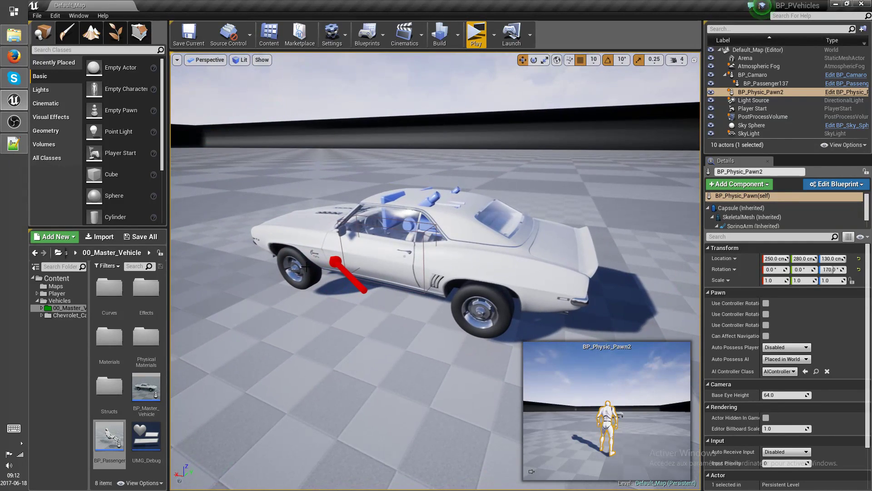
Reopen the BP_Master_Vehicle blueprint from the 00_Master_Vehicle folder and view its whole UnPosses Vehicle graph.
{"action": "left_click", "coordinate": [155, 381]}
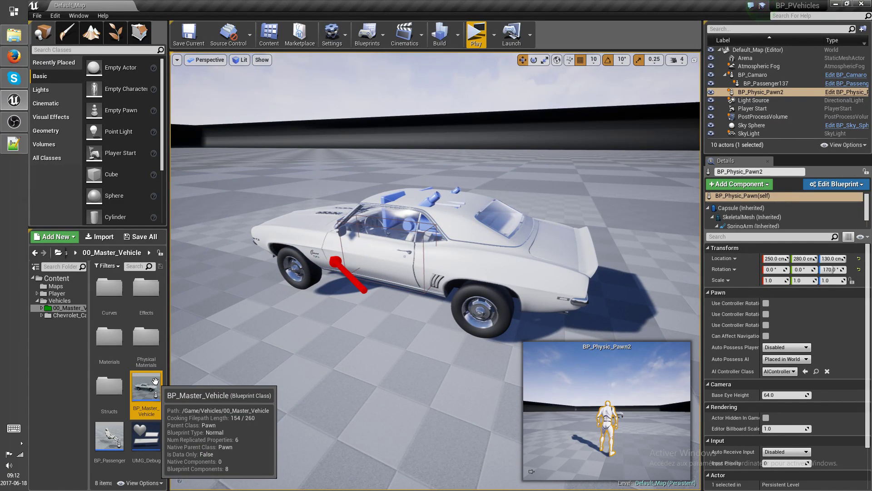
{"action": "double_click", "coordinate": [156, 381]}
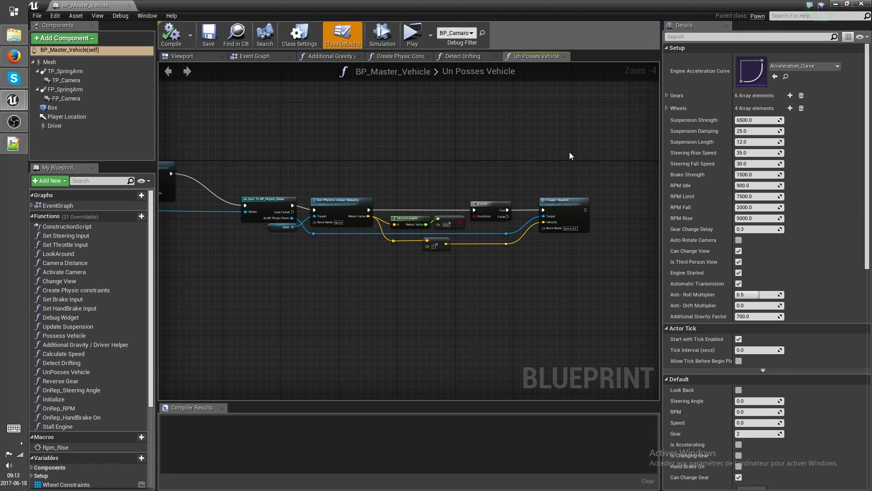
{"action": "scroll", "coordinate": [559, 162], "scroll_direction": "down", "scroll_amount": 3}
{"action": "right_click_drag", "start_coordinate": [504, 170], "coordinate": [540, 184]}
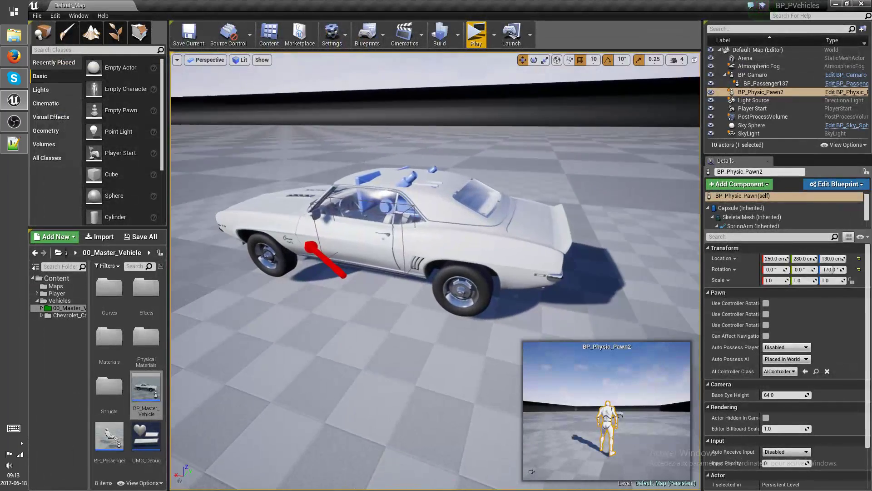
{"action": "right_click_drag", "start_coordinate": [436, 271], "coordinate": [454, 264]}
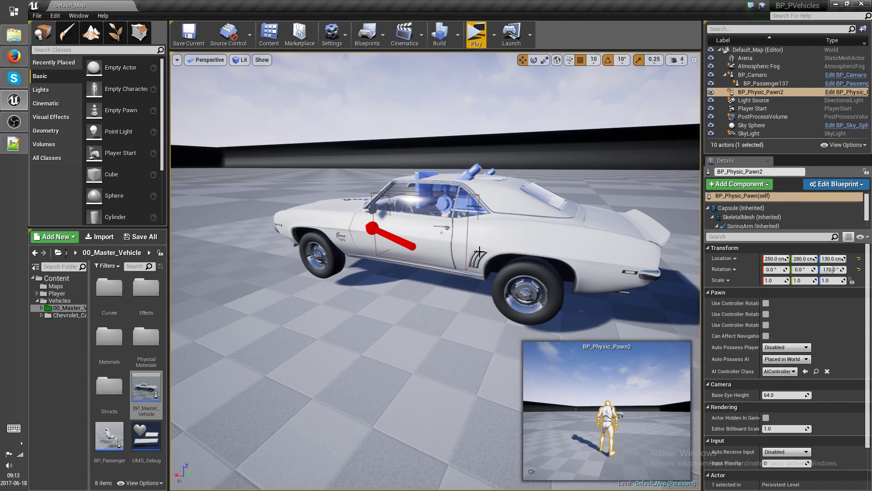
{"action": "right_click_drag", "start_coordinate": [506, 248], "coordinate": [560, 302]}
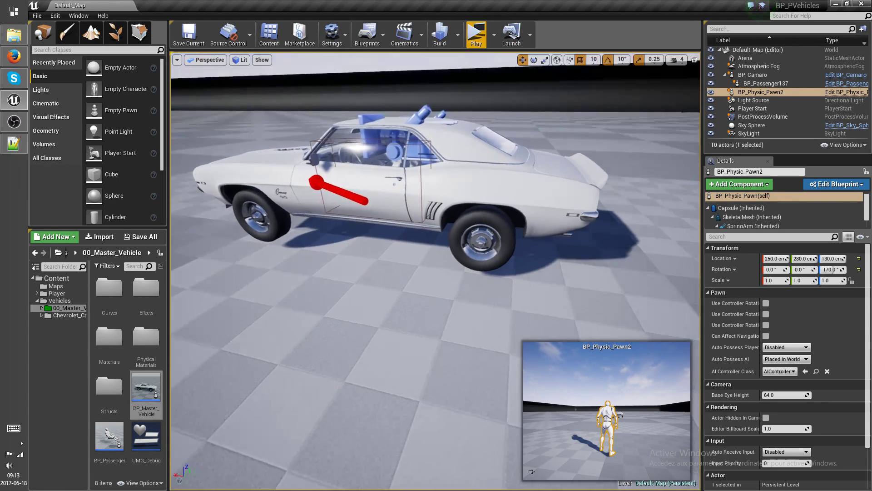
{"action": "right_click_drag", "start_coordinate": [506, 281], "coordinate": [506, 236]}
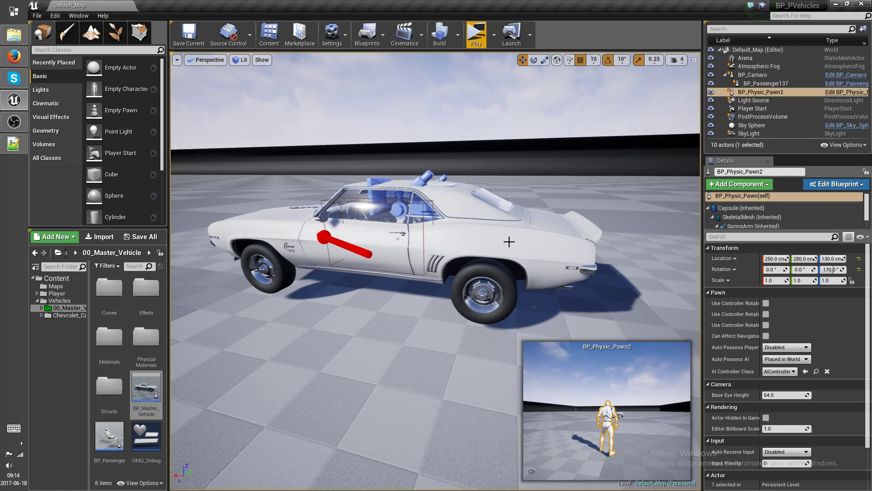
{"action": "right_click_drag", "start_coordinate": [509, 241], "coordinate": [506, 240]}
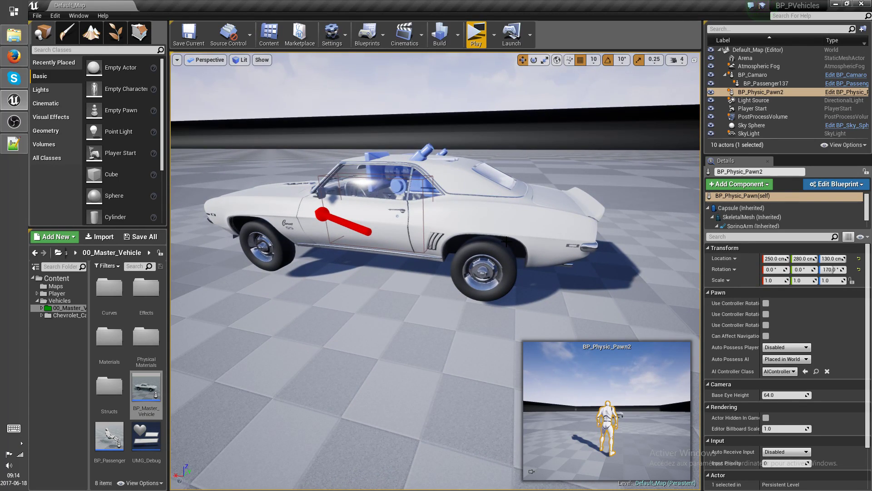
{"action": "right_click_drag", "start_coordinate": [506, 242], "coordinate": [506, 241]}
{"action": "key", "text": "a"}
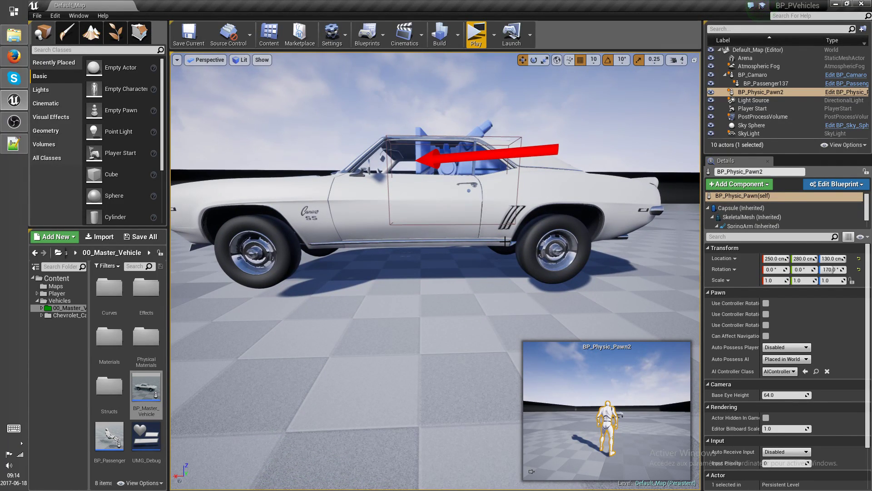
{"action": "key", "text": "alt+Tab"}
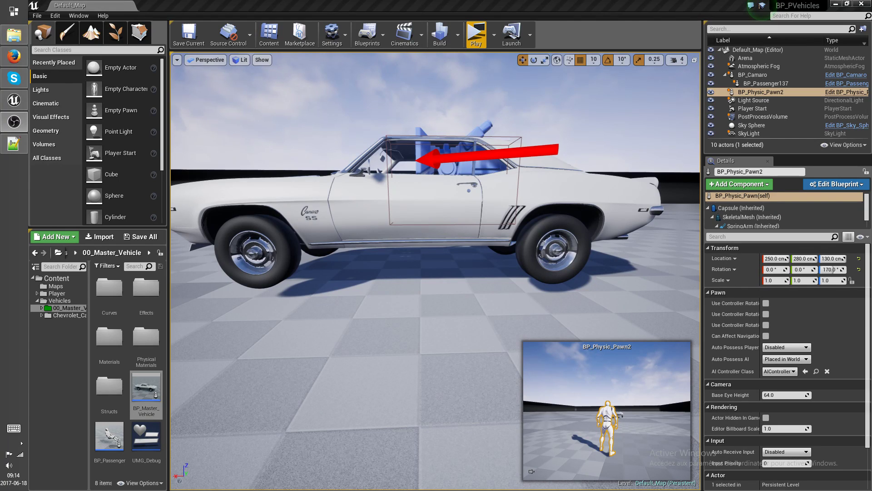